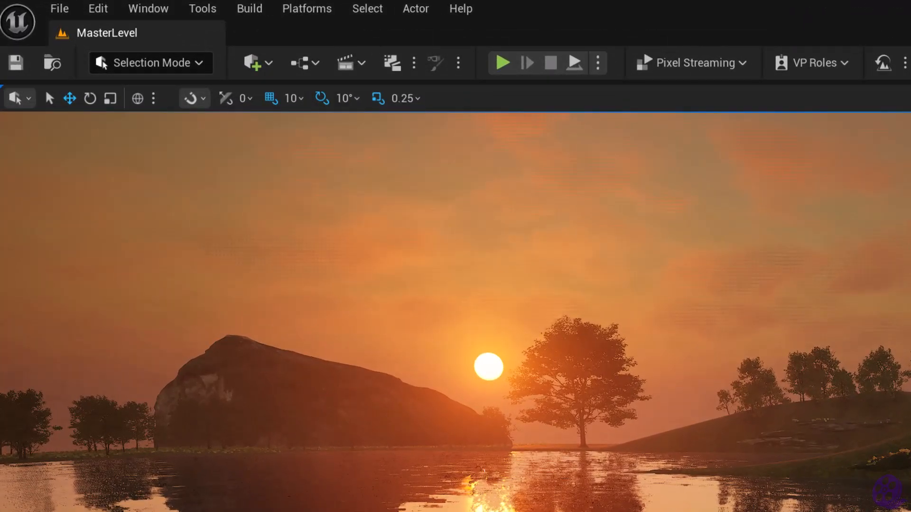
# Search the plugins for "movie render queue" to check whether the Movie Render Queue plugin is enabled, and close the plugin window
pyautogui.click(157, 15)
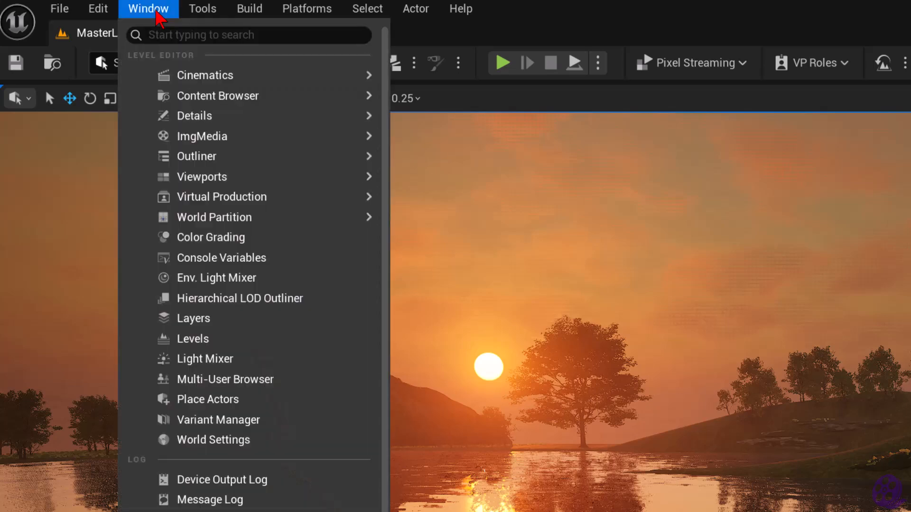
pyautogui.moveTo(235, 79)
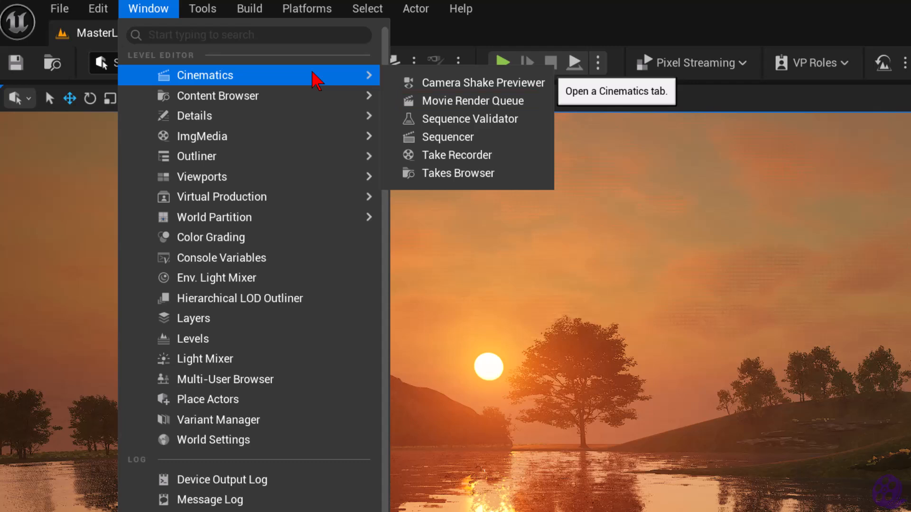
pyautogui.moveTo(109, 15)
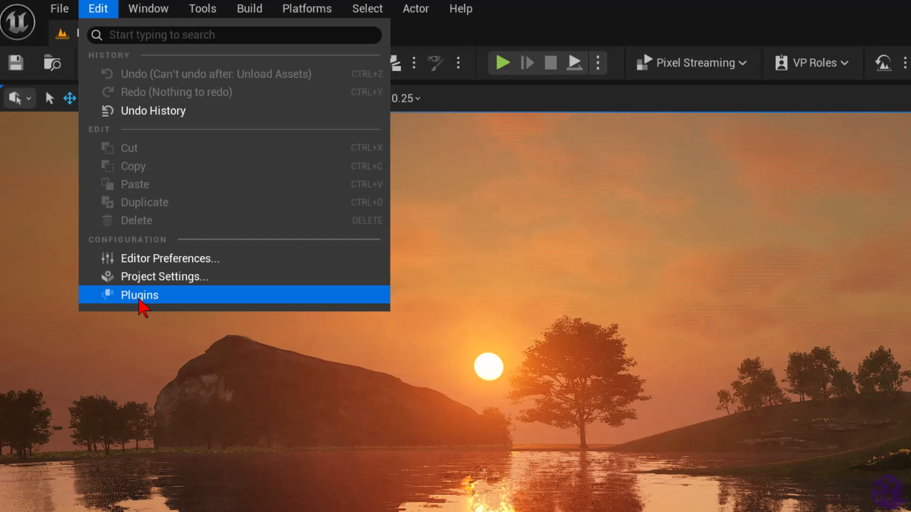
pyautogui.click(140, 298)
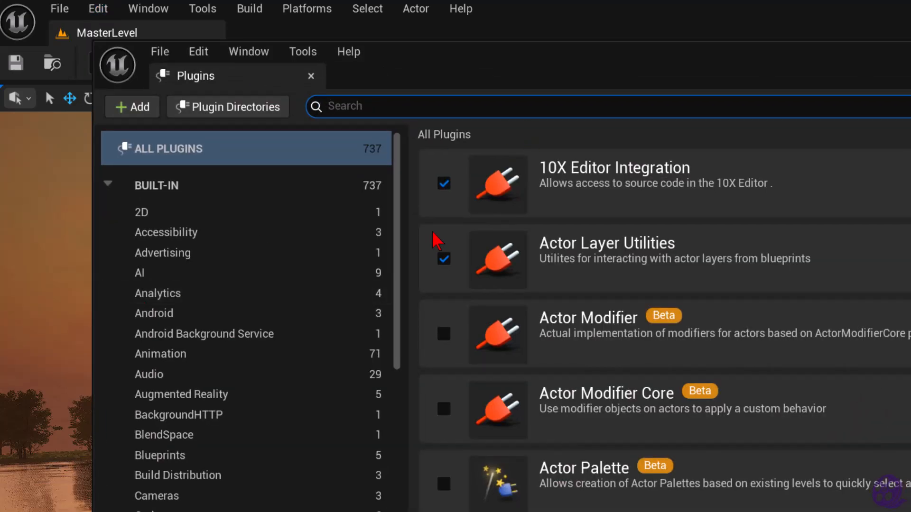
pyautogui.write('movie')
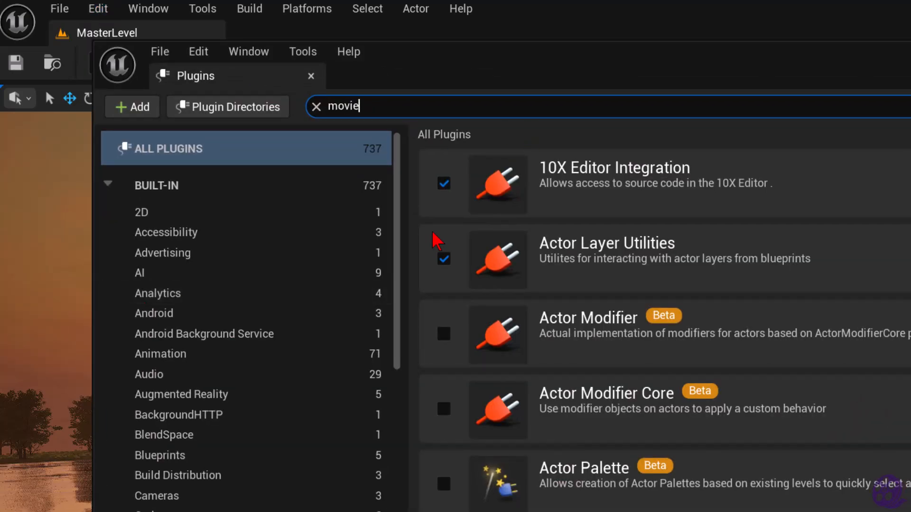
pyautogui.write(' render qu')
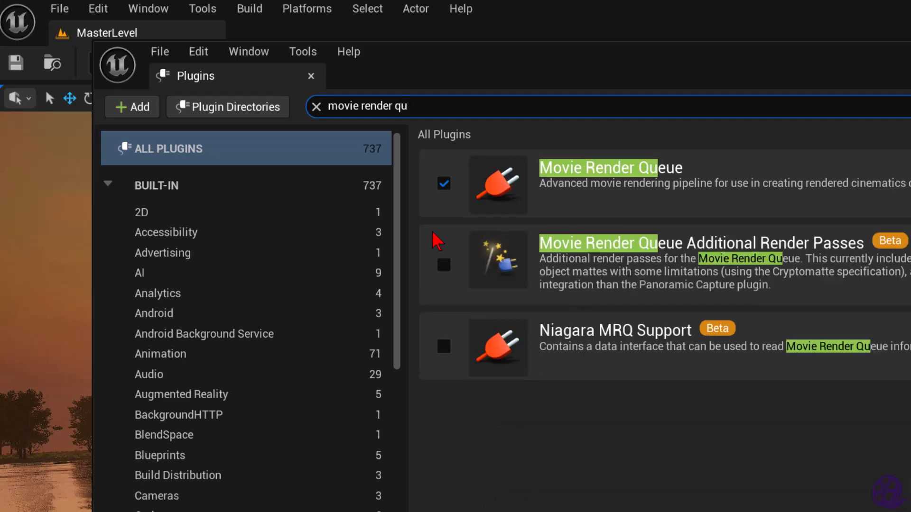
pyautogui.write('i')
pyautogui.press('BackSpace')
pyautogui.write('eue')
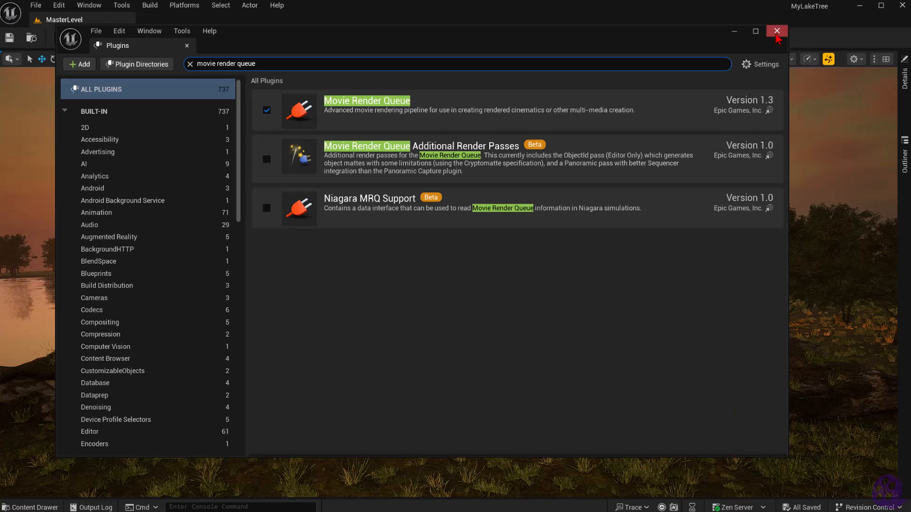
pyautogui.click(777, 31)
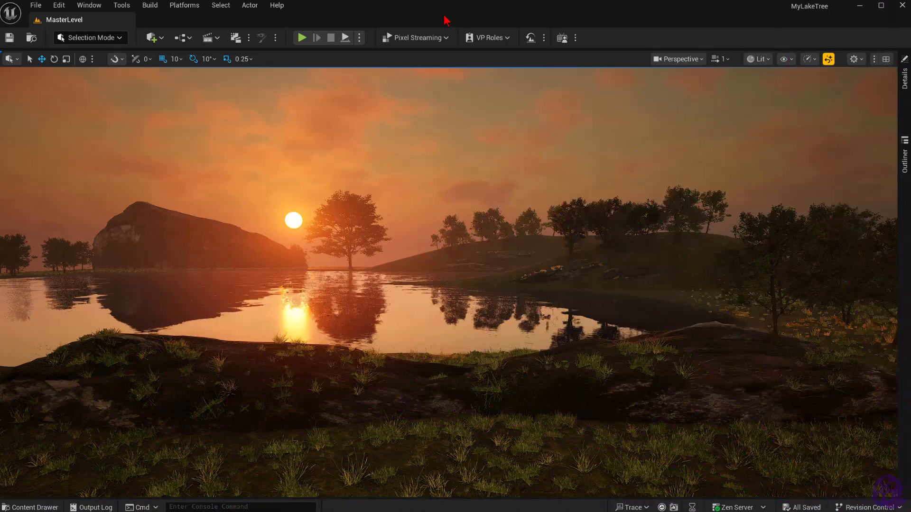
# Open the LakeViewSeq level sequence from the Content folder in Sequencer and hide the content drawer
pyautogui.hotkey('ctrl', 'space')
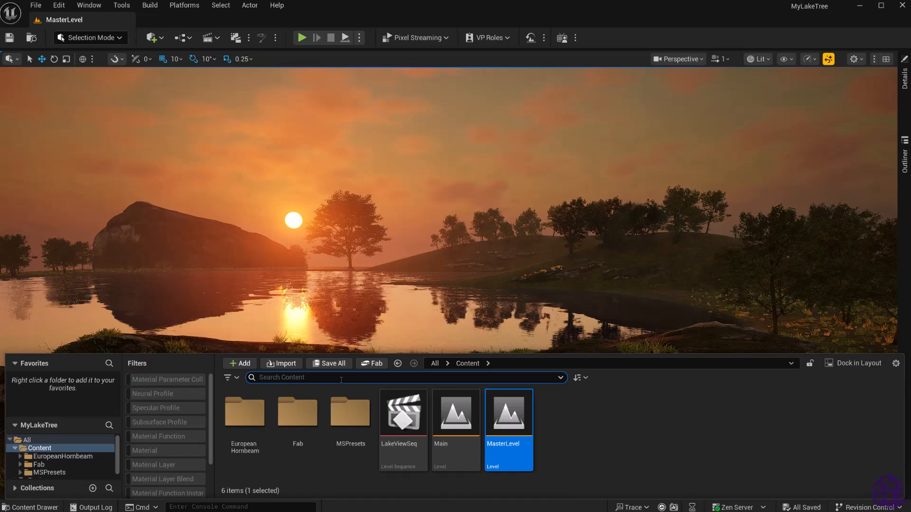
pyautogui.moveTo(528, 434)
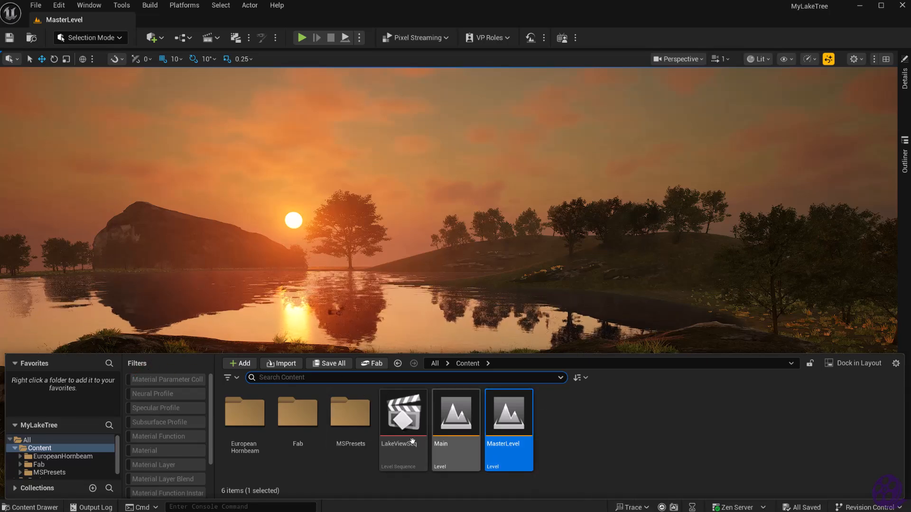
pyautogui.moveTo(410, 417)
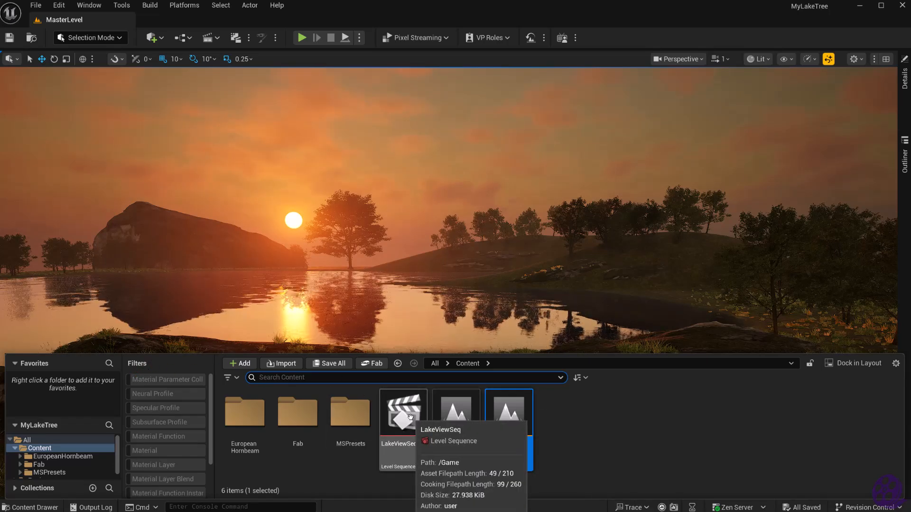
pyautogui.click(411, 417)
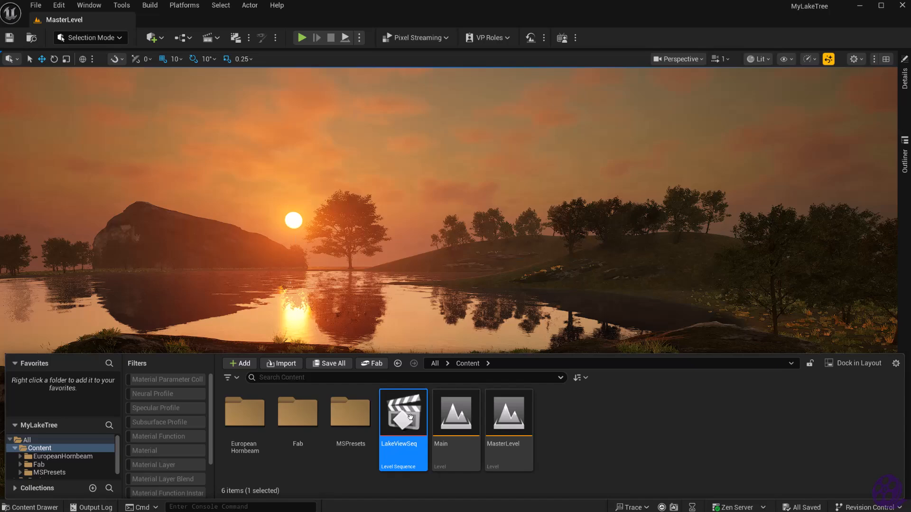
pyautogui.doubleClick(410, 418)
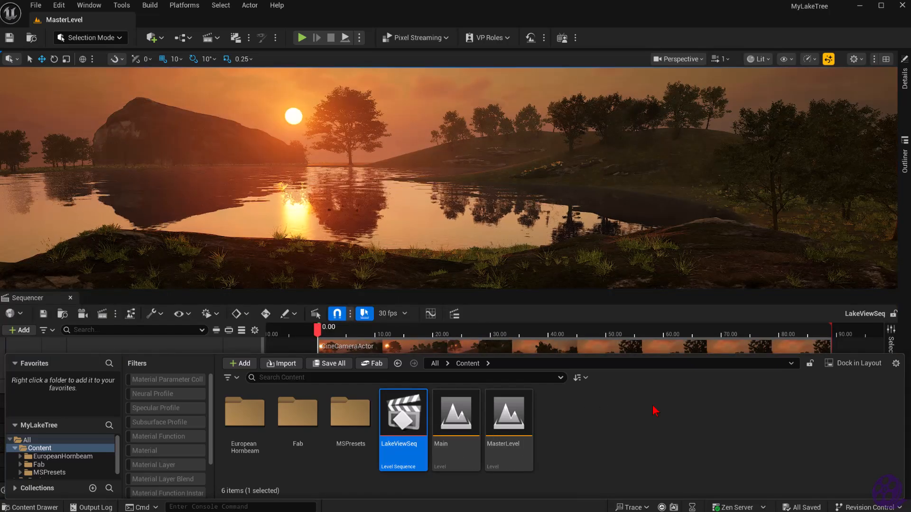
pyautogui.hotkey('ctrl', 'space')
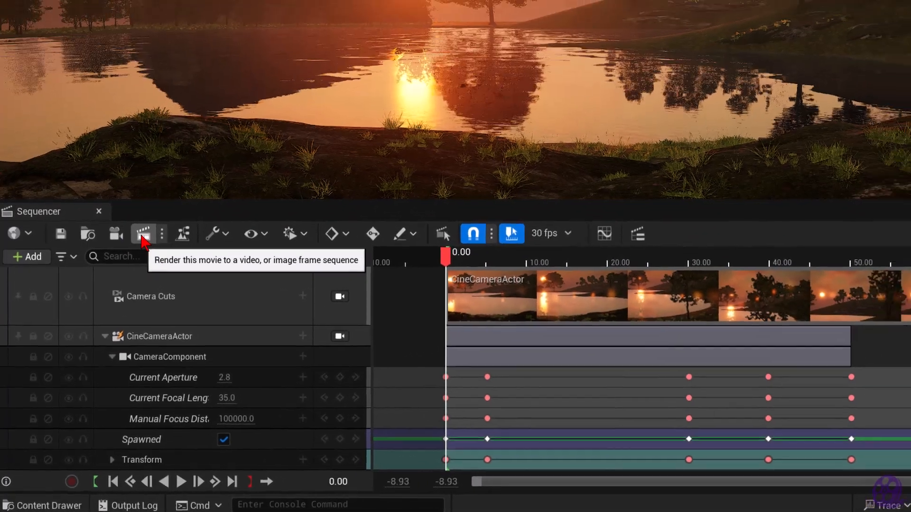
# Add an H.264 MP4 [8bit] export to the LakeViewSeq job in the Movie Render Queue and render it locally
pyautogui.click(151, 223)
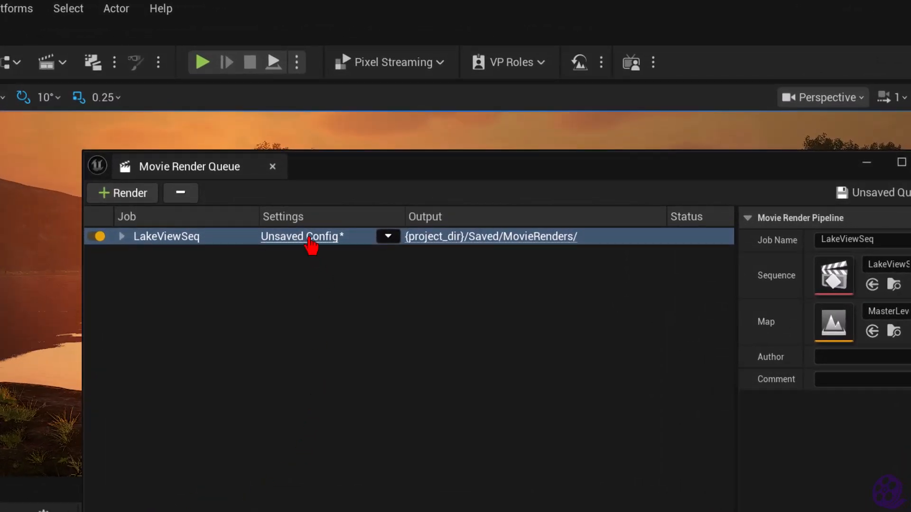
pyautogui.click(310, 240)
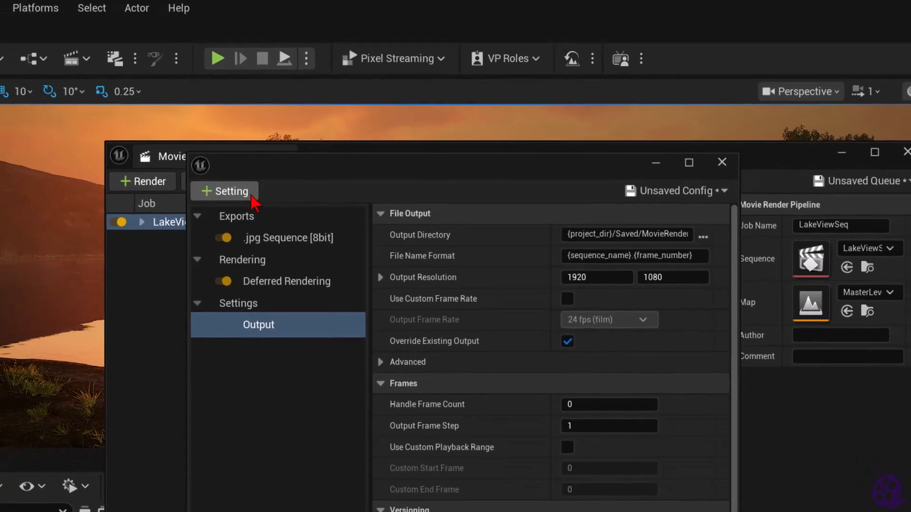
pyautogui.click(238, 207)
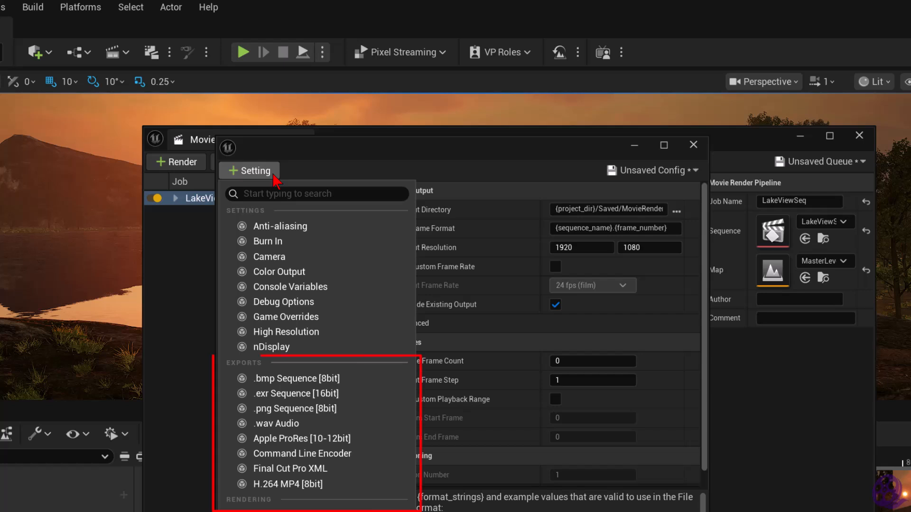
pyautogui.click(382, 489)
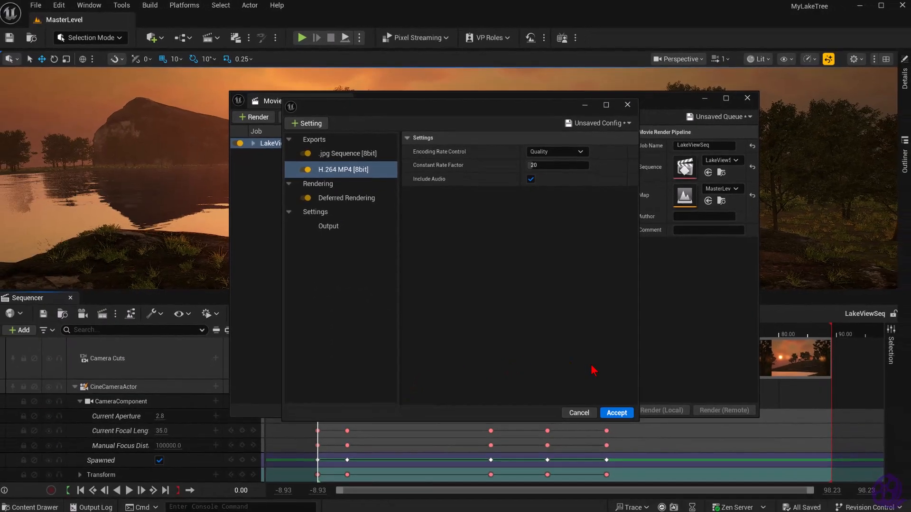
pyautogui.click(623, 416)
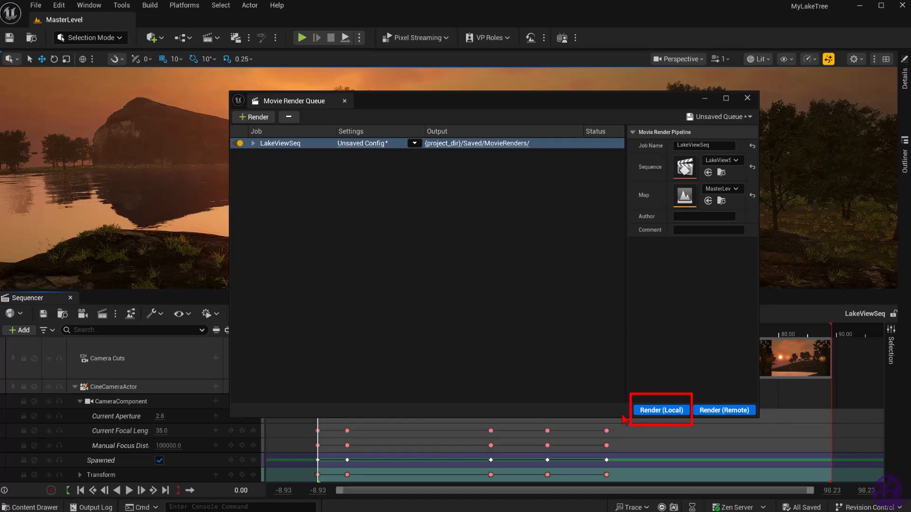
pyautogui.click(662, 411)
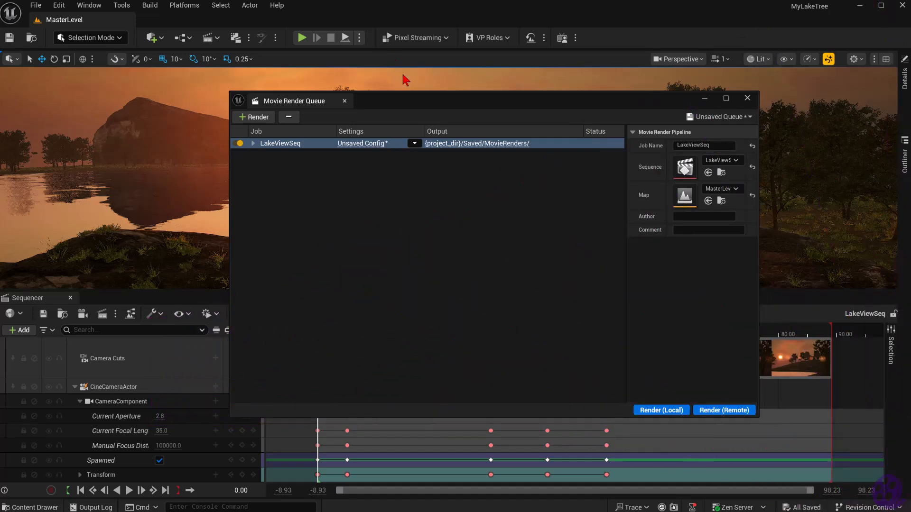
# Open the job's MovieRenders output folder, play LakeViewSeq.mp4 to review the render, and close the player and folder
pyautogui.click(467, 149)
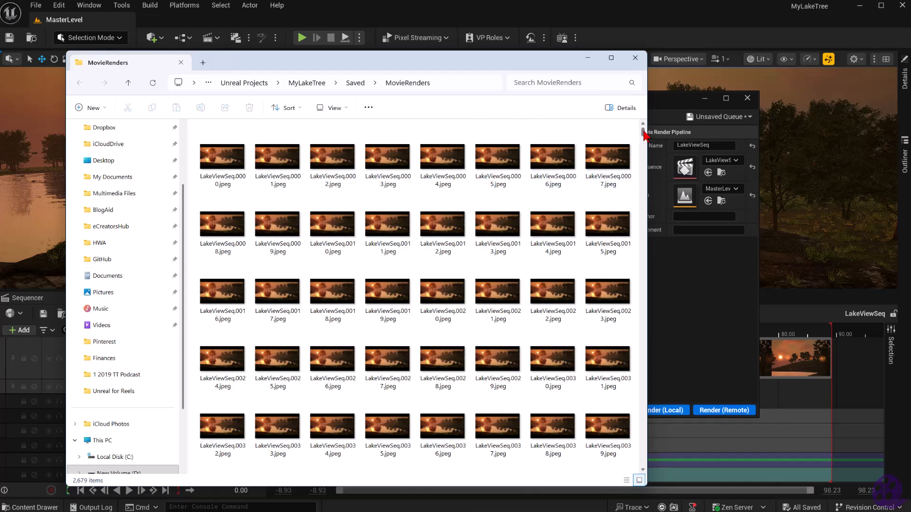
pyautogui.moveTo(644, 134); pyautogui.dragTo(646, 469)
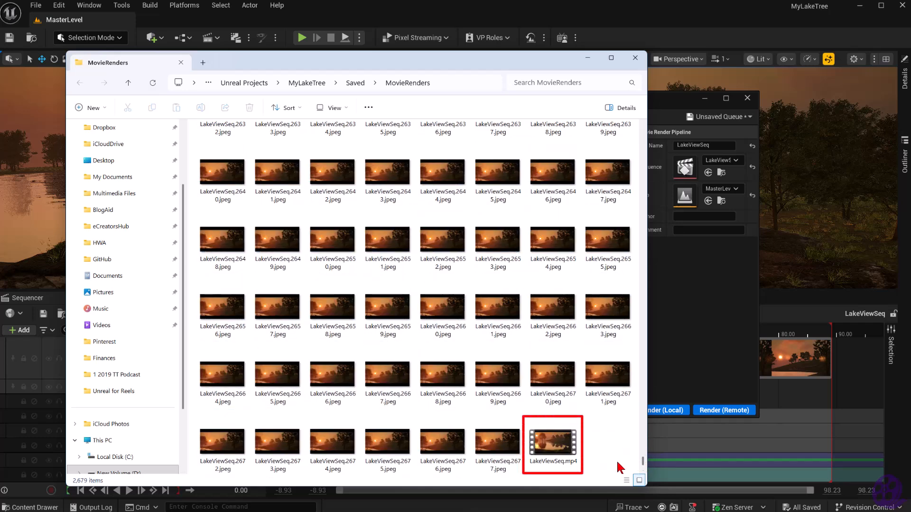
pyautogui.doubleClick(558, 453)
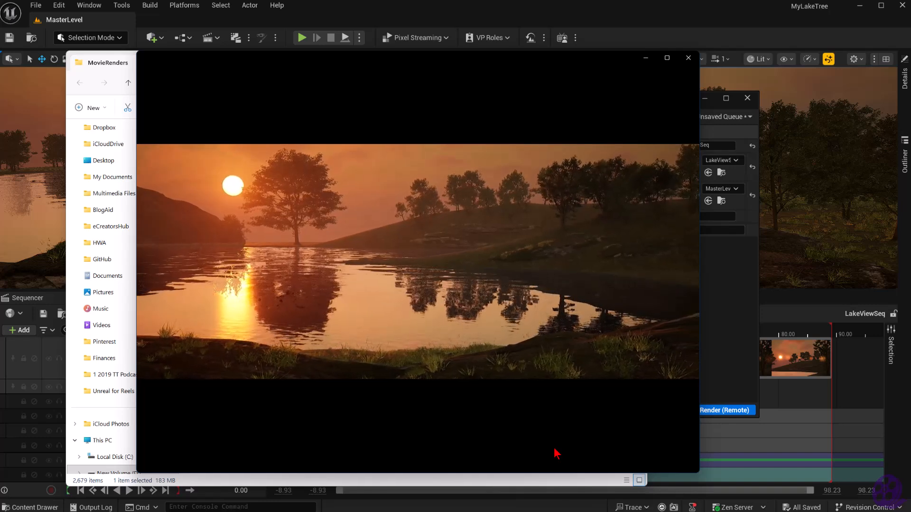
pyautogui.moveTo(553, 427)
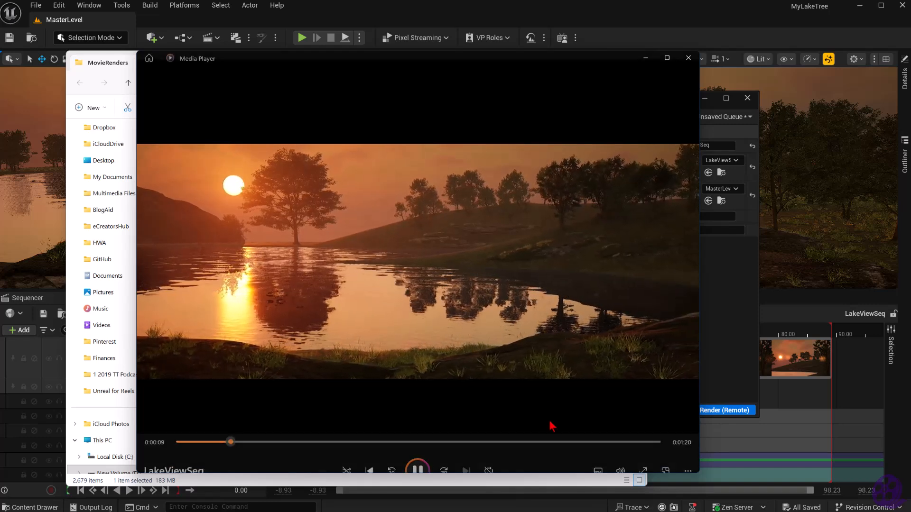
pyautogui.click(687, 59)
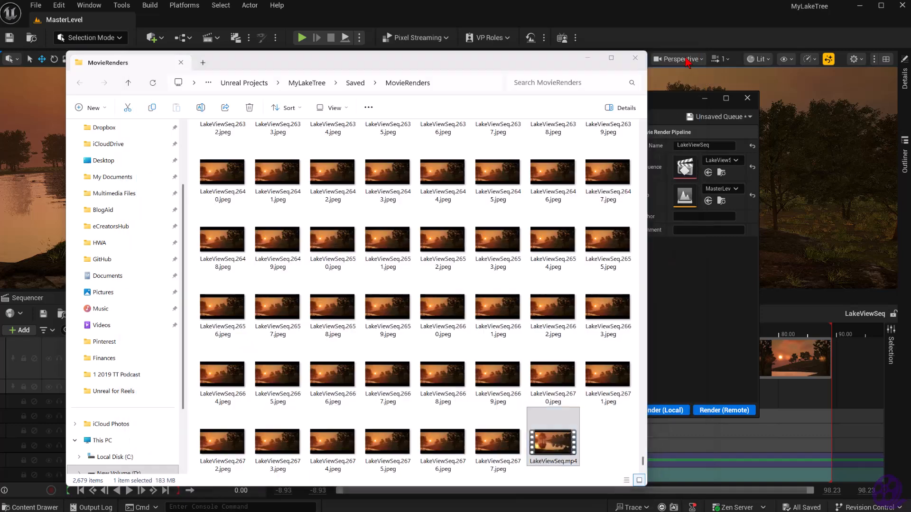
pyautogui.click(634, 60)
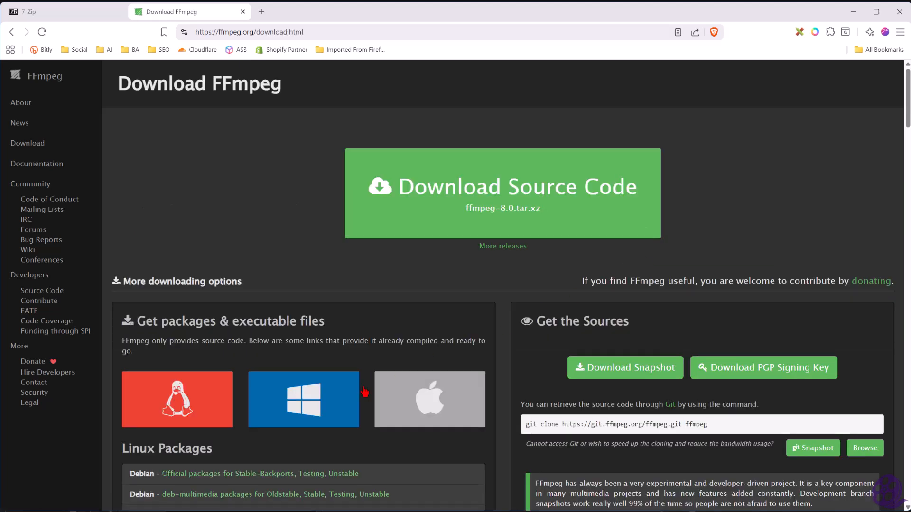
# In the web browser, go from FFmpeg's download page to the Windows builds from gyan.dev and locate the release builds
pyautogui.click(297, 414)
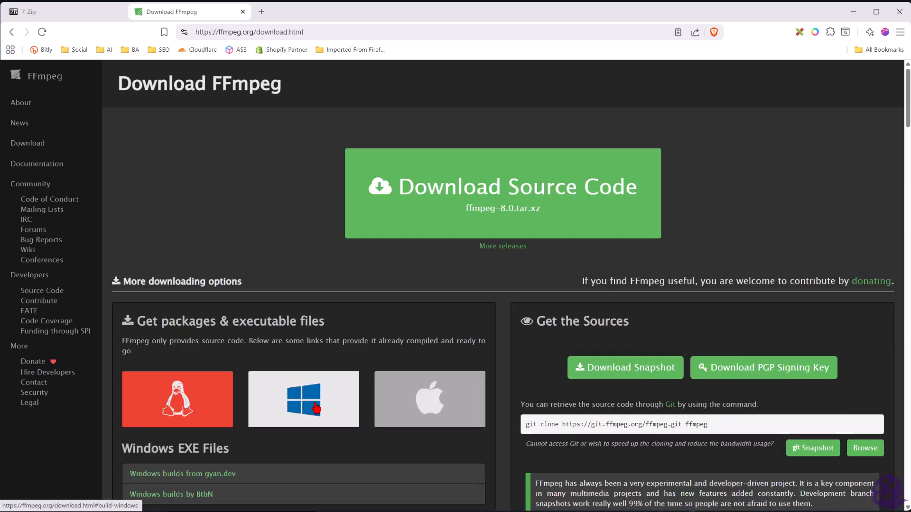
pyautogui.click(315, 408)
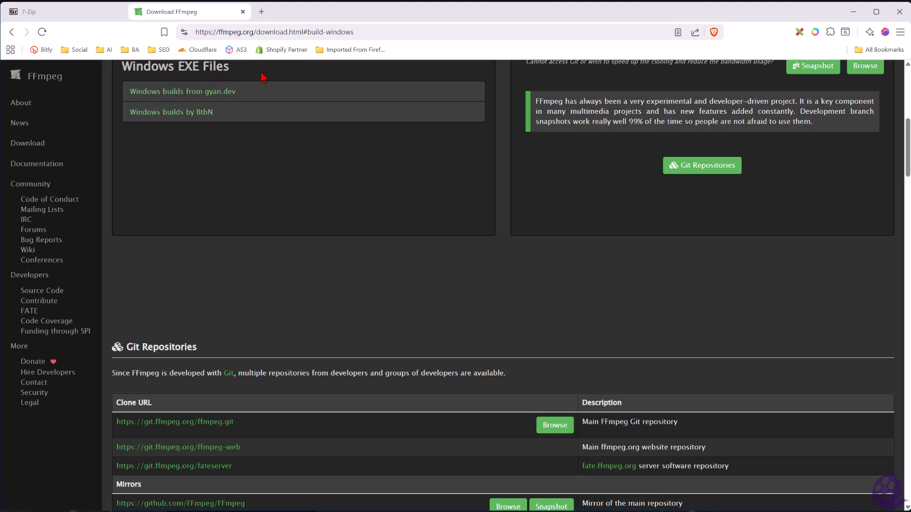
pyautogui.click(260, 97)
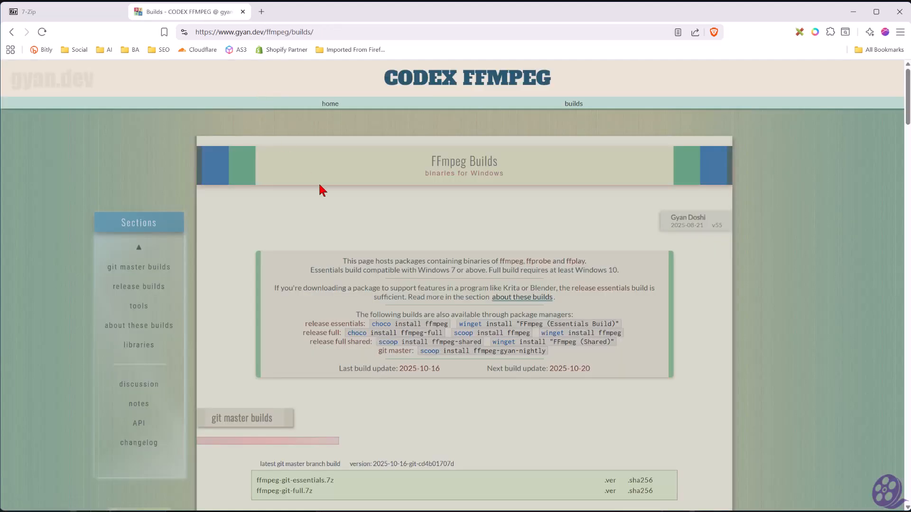
pyautogui.scroll(-5, 344, 213)
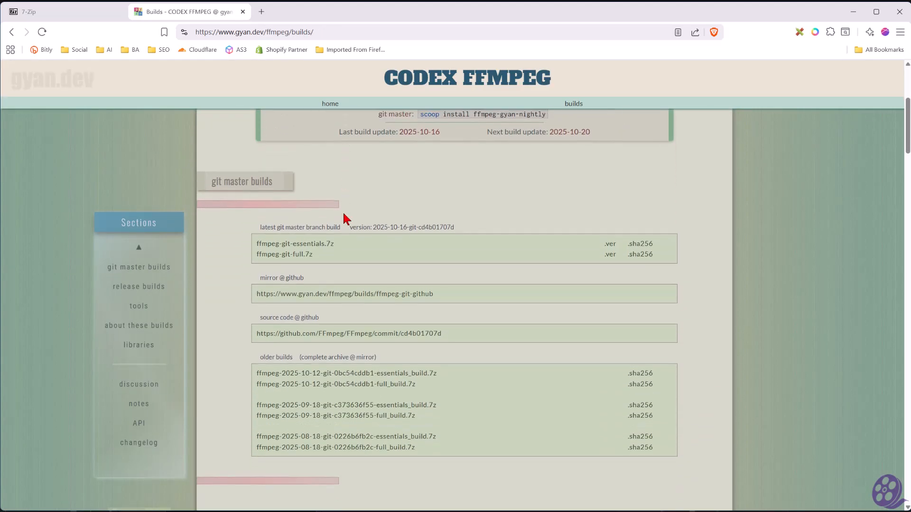
pyautogui.scroll(-3, 344, 220)
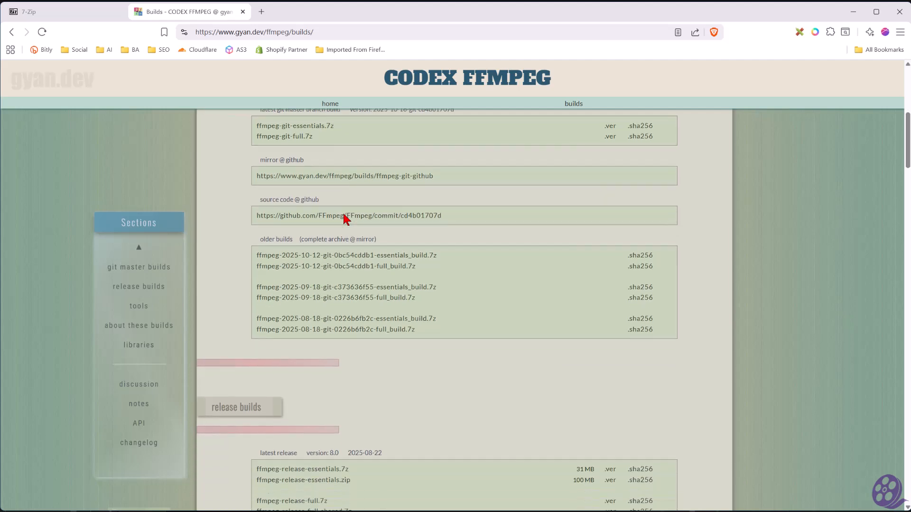
pyautogui.scroll(-4, 345, 219)
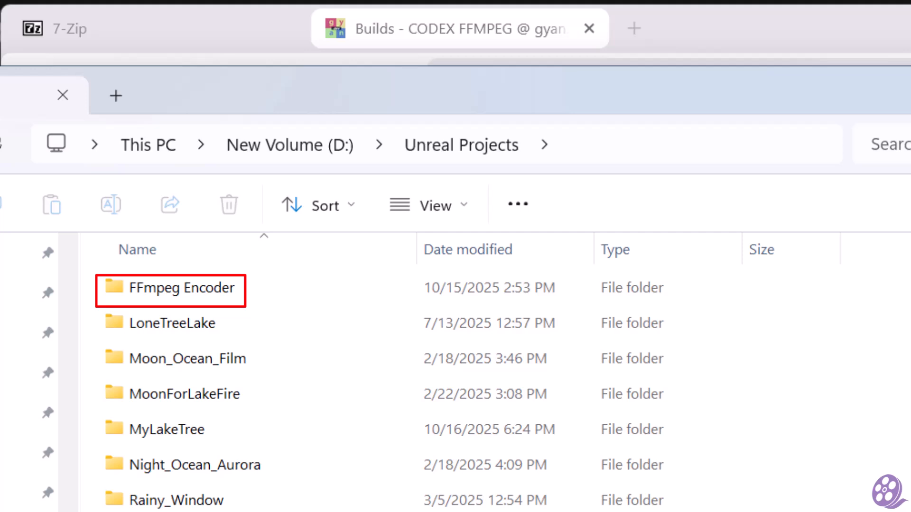
# Open the bin folder of ffmpeg-8.0-full_build inside FFmpeg Encoder and copy the full path of ffmpeg.exe
pyautogui.doubleClick(196, 288)
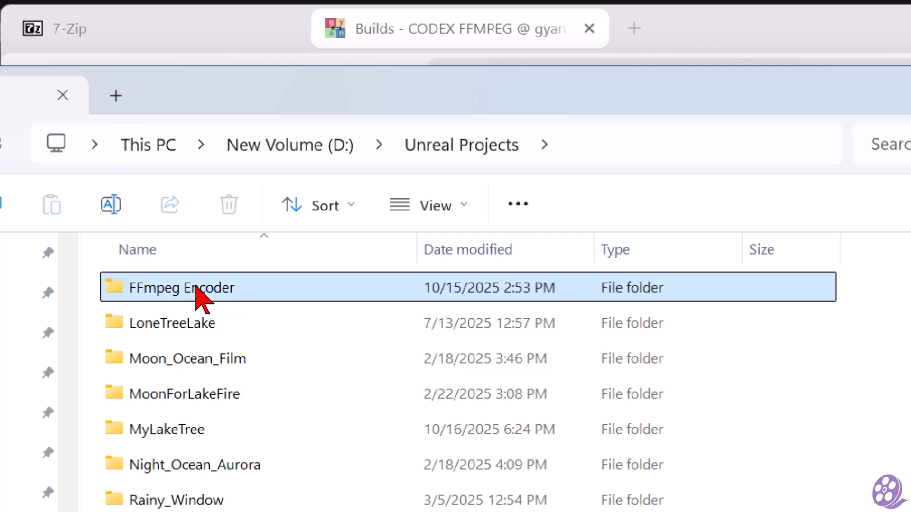
pyautogui.doubleClick(247, 291)
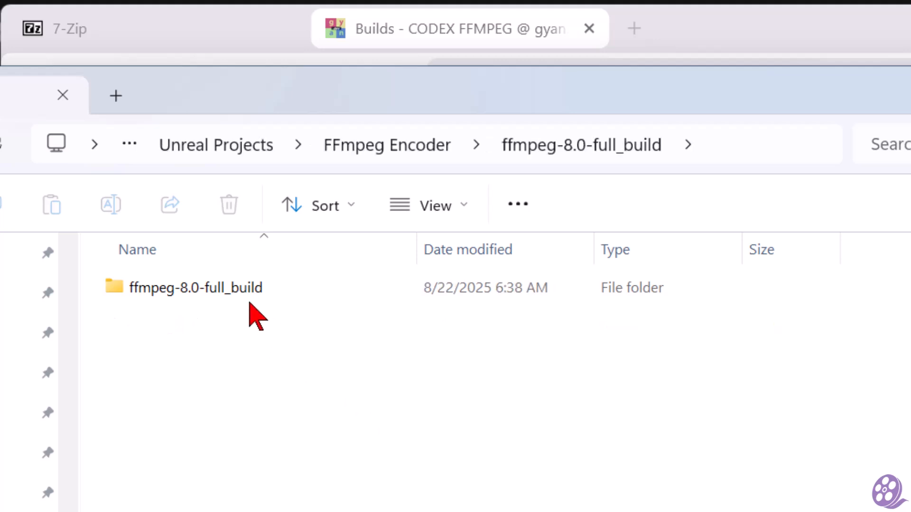
pyautogui.click(245, 293)
pyautogui.doubleClick(245, 290)
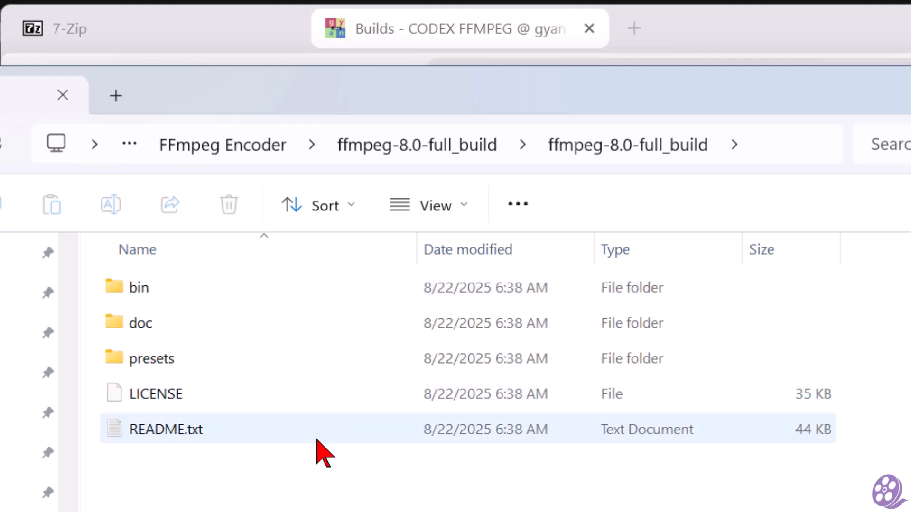
pyautogui.doubleClick(228, 295)
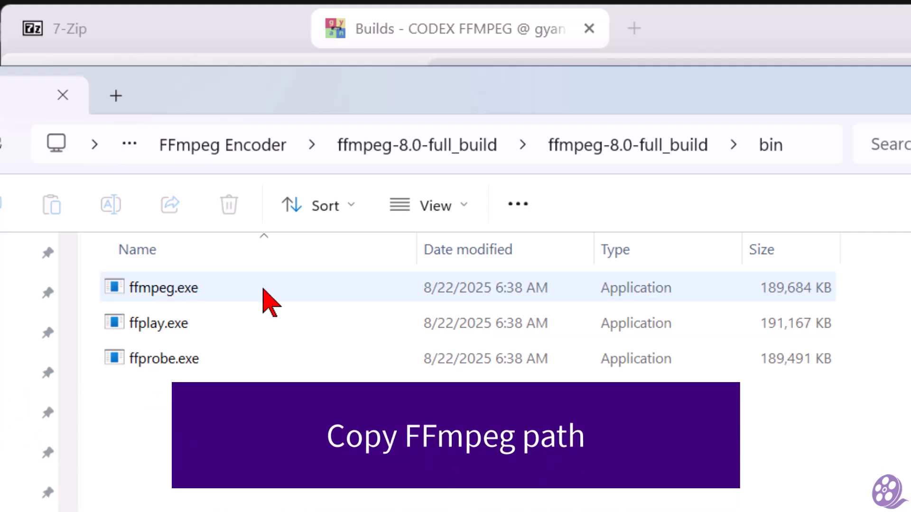
pyautogui.click(264, 302)
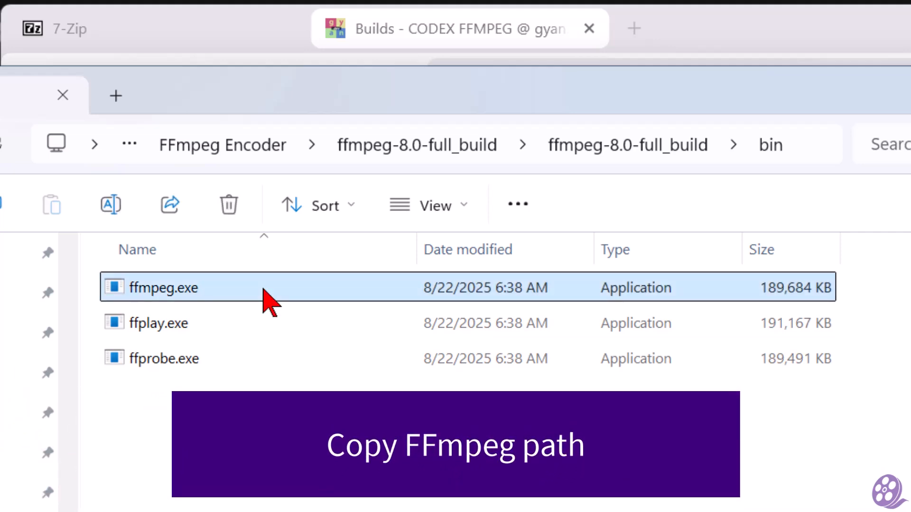
pyautogui.rightClick(264, 290)
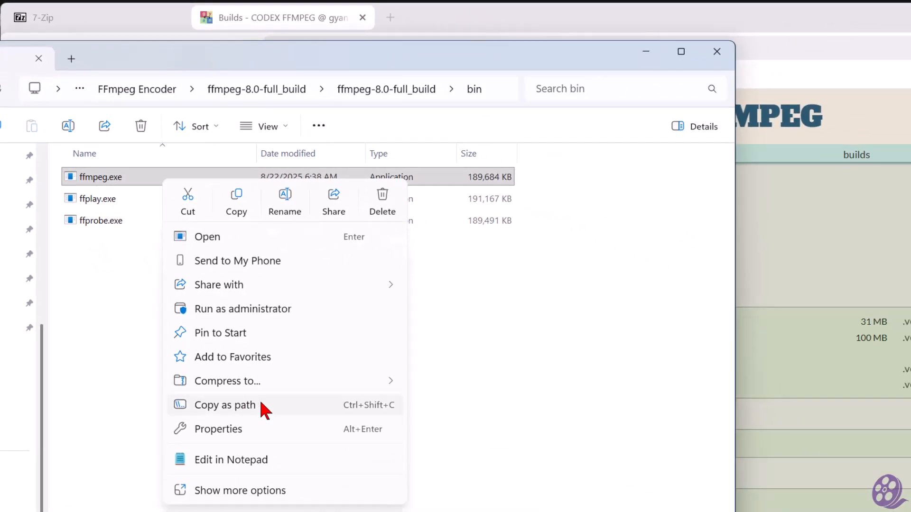
pyautogui.click(260, 404)
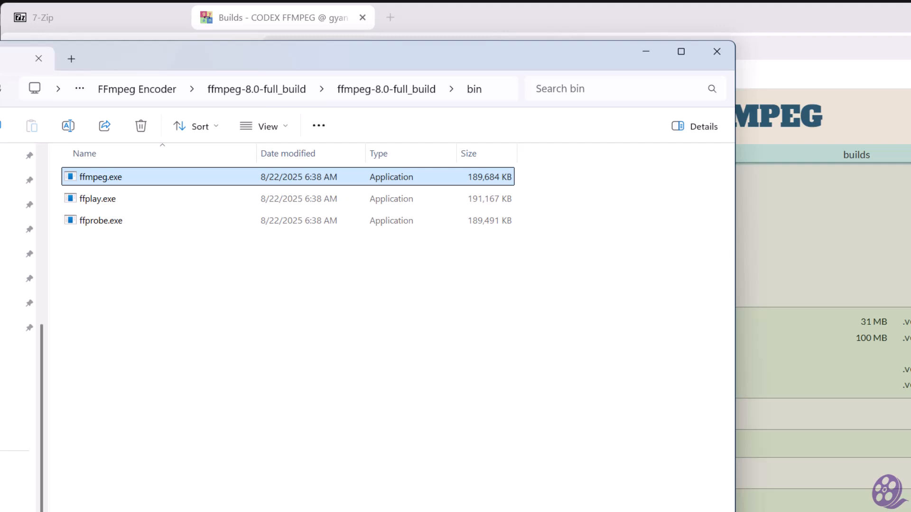
# Switch to Notepad and strip the quotation marks from the pasted ffmpeg.exe path
pyautogui.hotkey('alt', 'Tab')
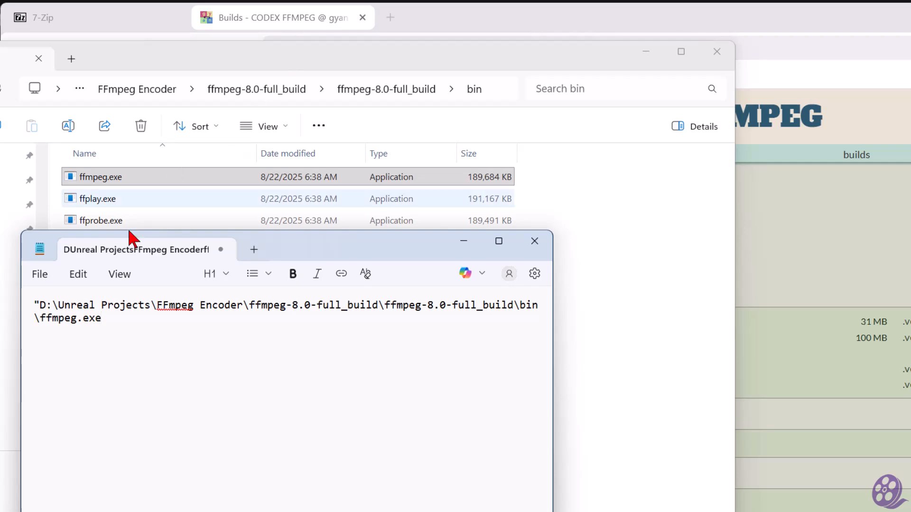
pyautogui.click(39, 308)
pyautogui.press('BackSpace')
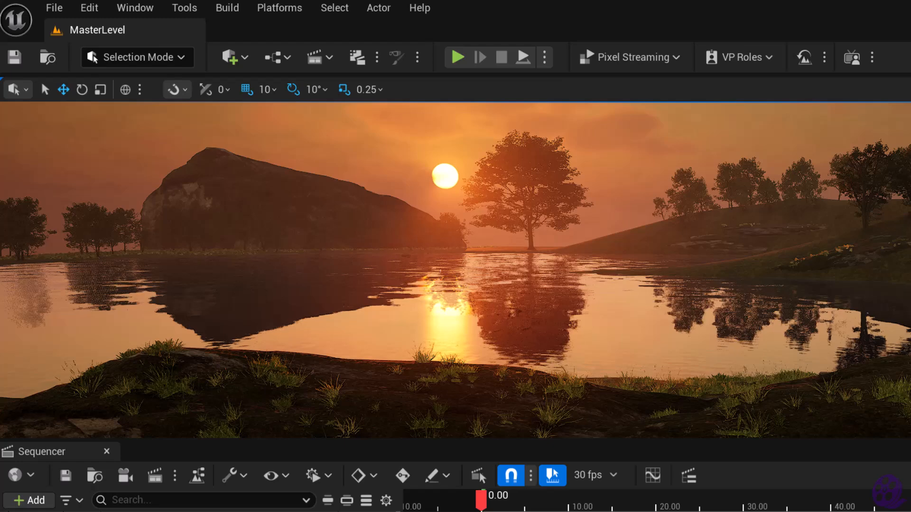
# In Unreal Editor, open the Project Settings at the Movie Pipeline CLI Encoder plugin page
pyautogui.click(90, 8)
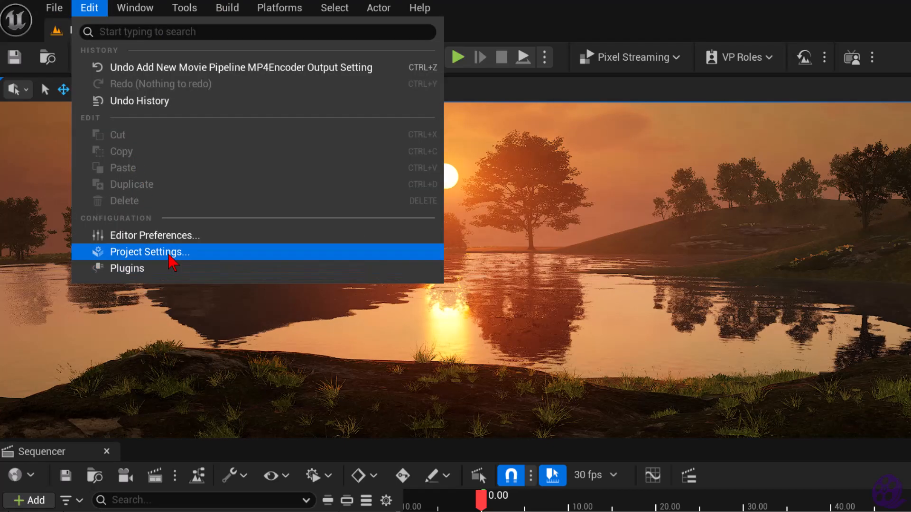
pyautogui.click(172, 253)
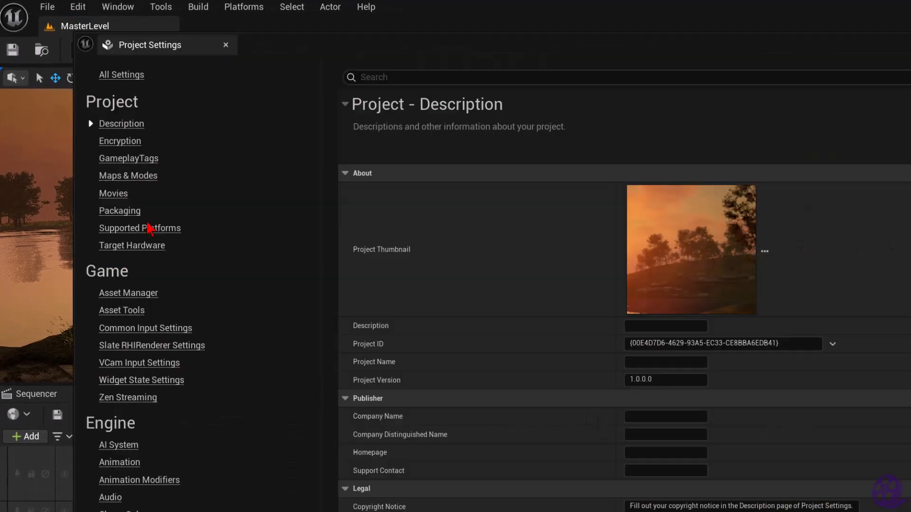
pyautogui.scroll(-10, 176, 141)
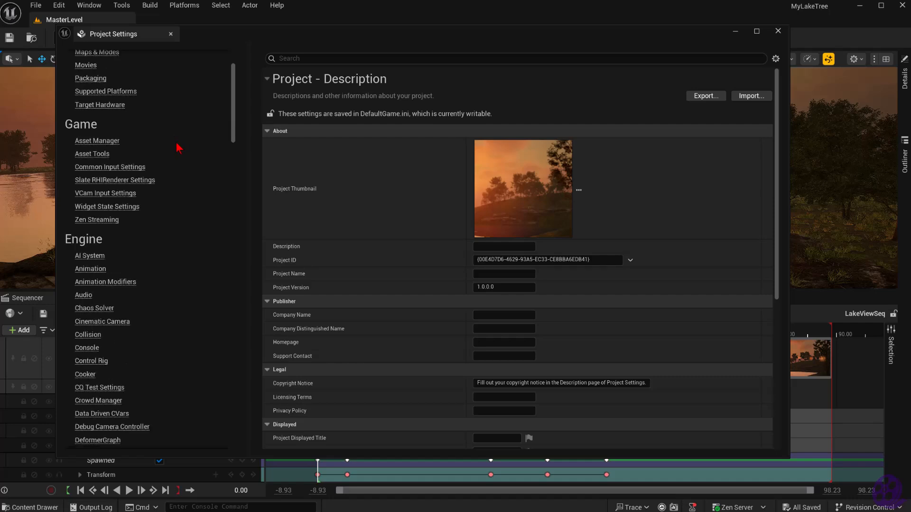
pyautogui.scroll(-10, 180, 158)
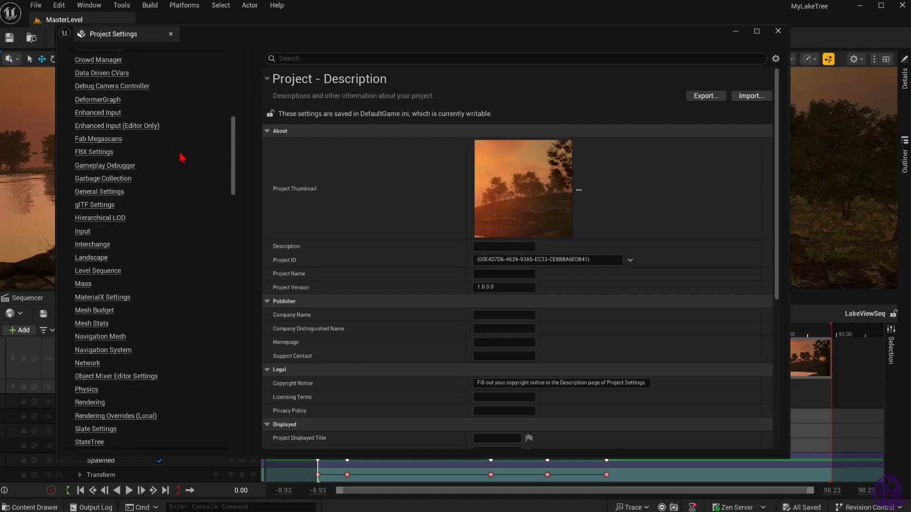
pyautogui.scroll(-10, 185, 151)
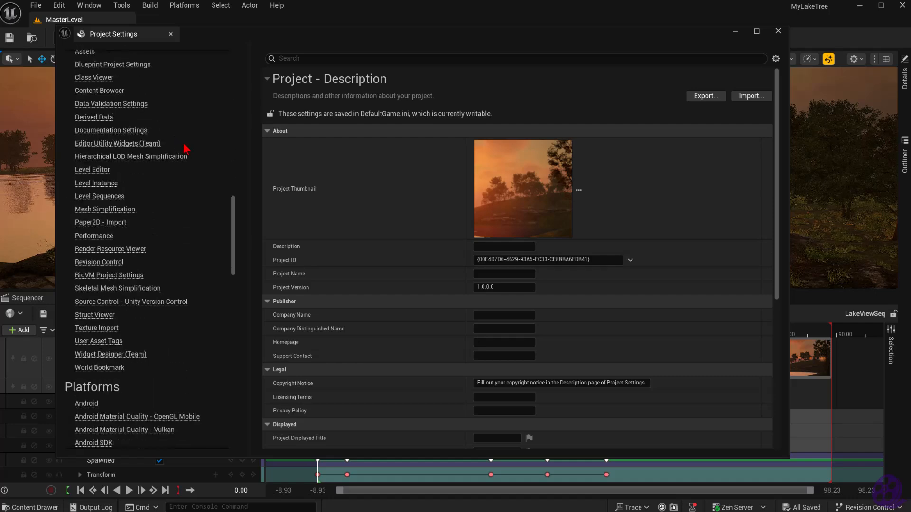
pyautogui.scroll(-10, 189, 150)
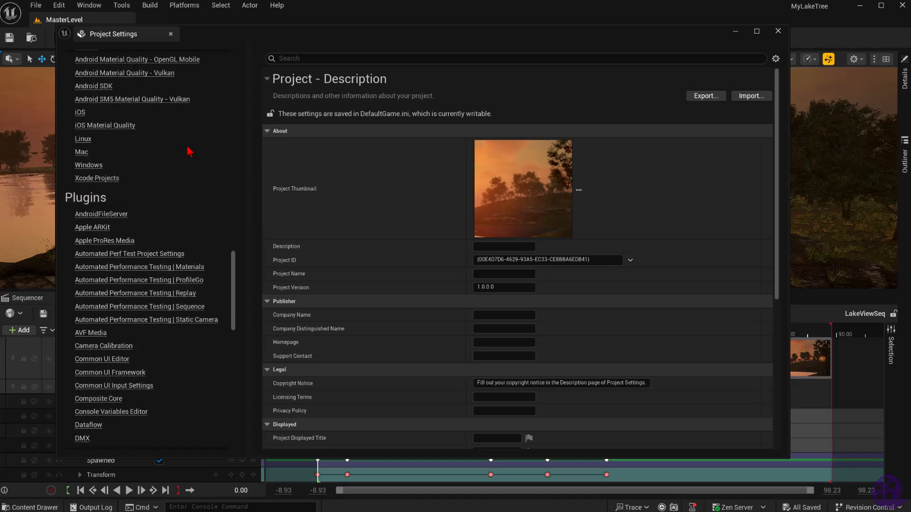
pyautogui.scroll(-6, 215, 134)
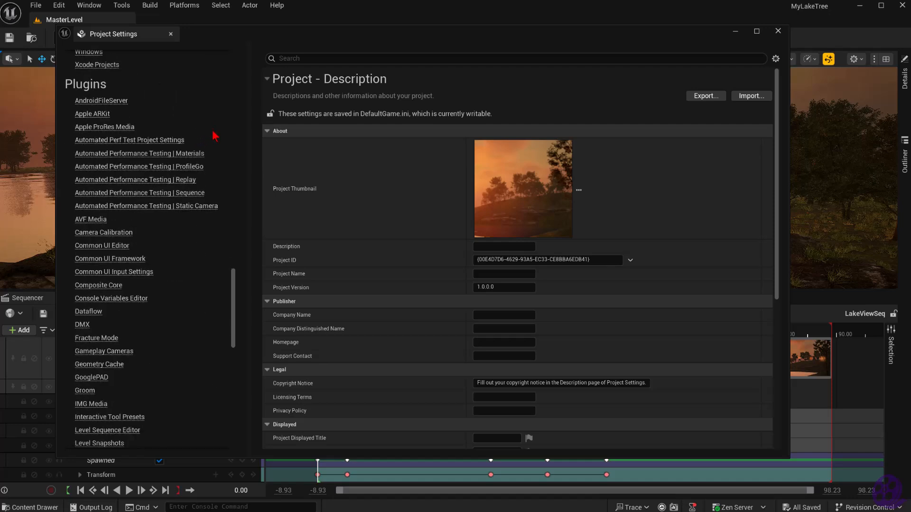
pyautogui.scroll(-5, 217, 141)
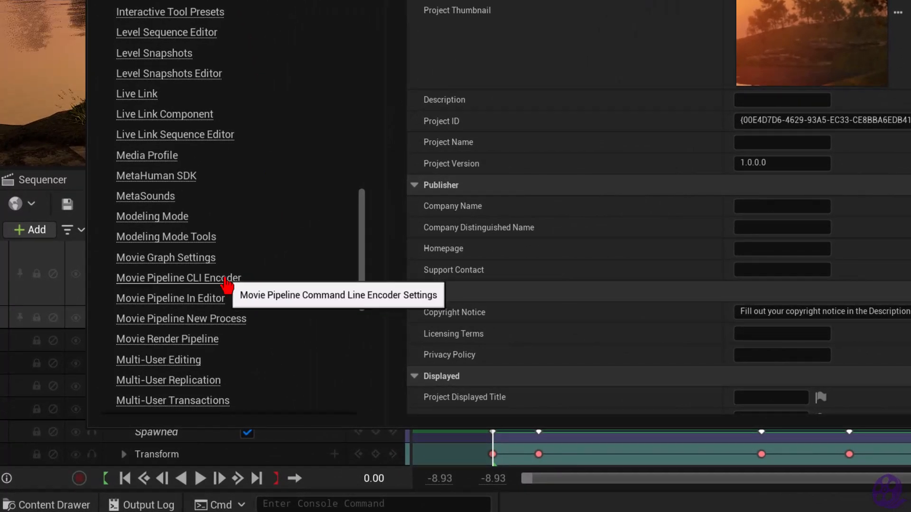
pyautogui.click(228, 280)
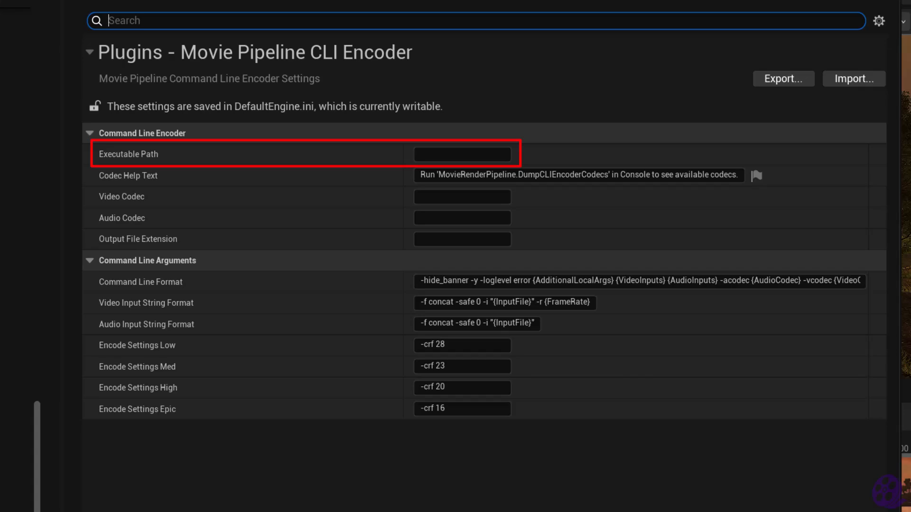
# Copy the unquoted ffmpeg.exe path from Notepad and enter it as the command line encoder's Executable Path
pyautogui.hotkey('alt', 'Tab')
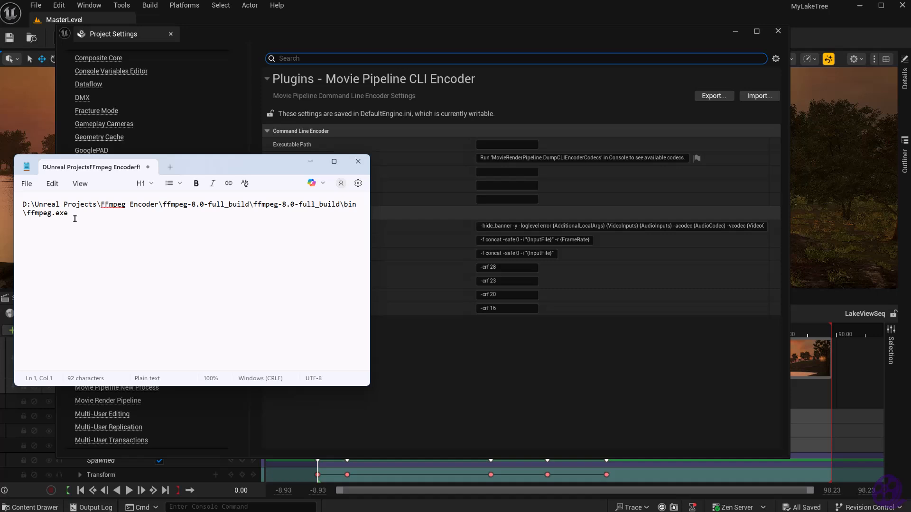
pyautogui.moveTo(74, 218); pyautogui.dragTo(40, 192)
pyautogui.hotkey('ctrl', 'c')
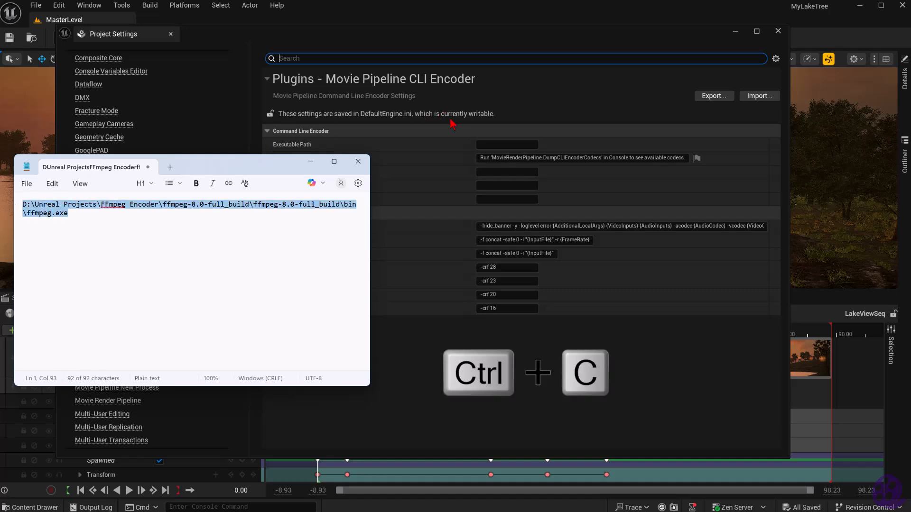
pyautogui.click(482, 144)
pyautogui.hotkey('ctrl', 'v')
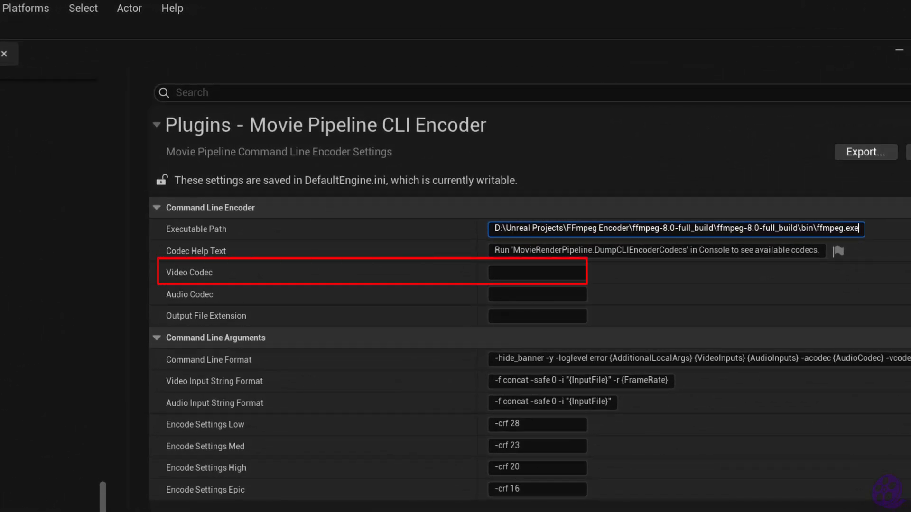
# Set the encoder's video codec to libx264, audio codec to AAC and output file extension to mp4, and close the Project Settings
pyautogui.click(501, 274)
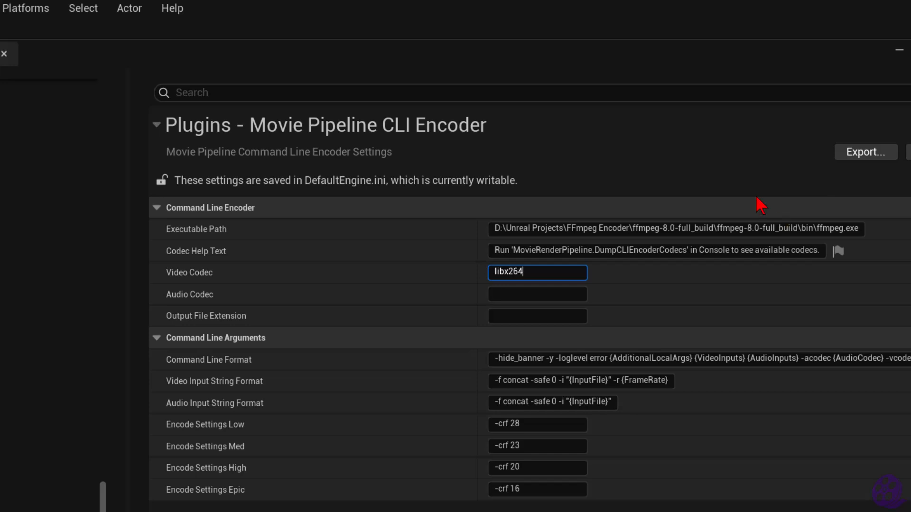
pyautogui.click(551, 292)
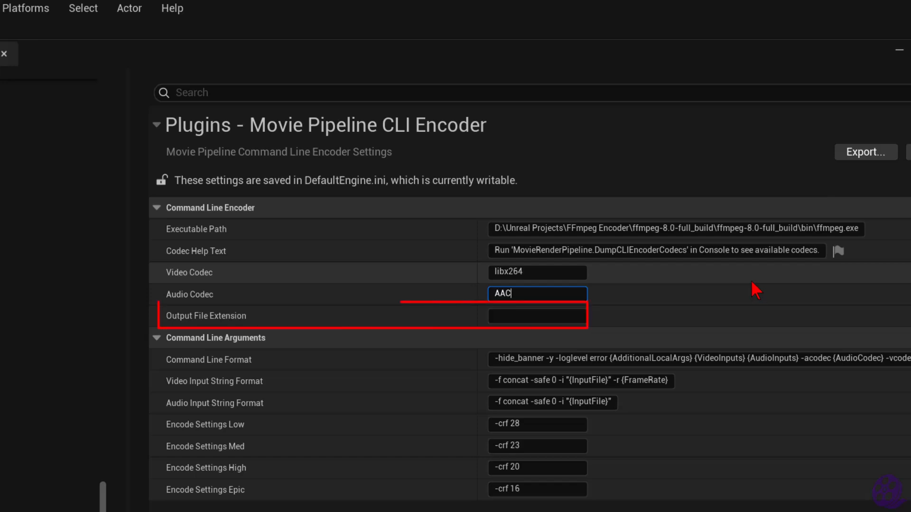
pyautogui.press('Tab')
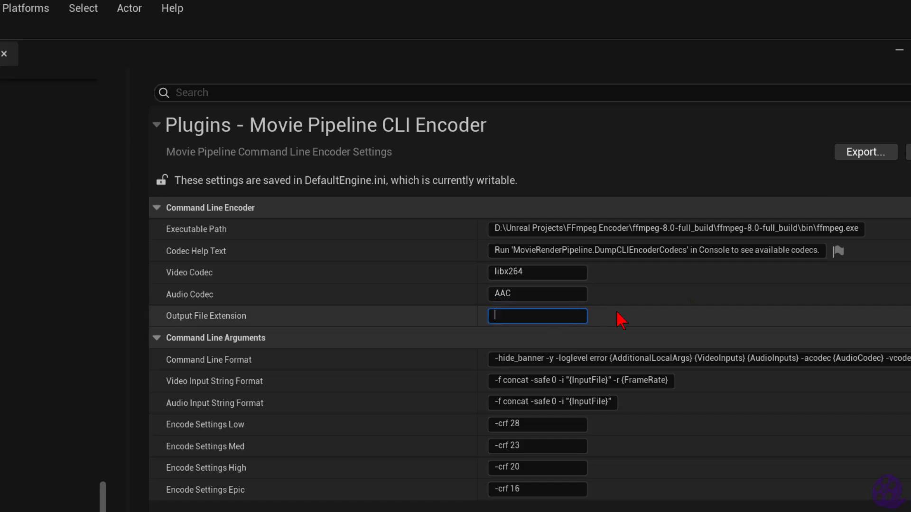
pyautogui.write('mp4')
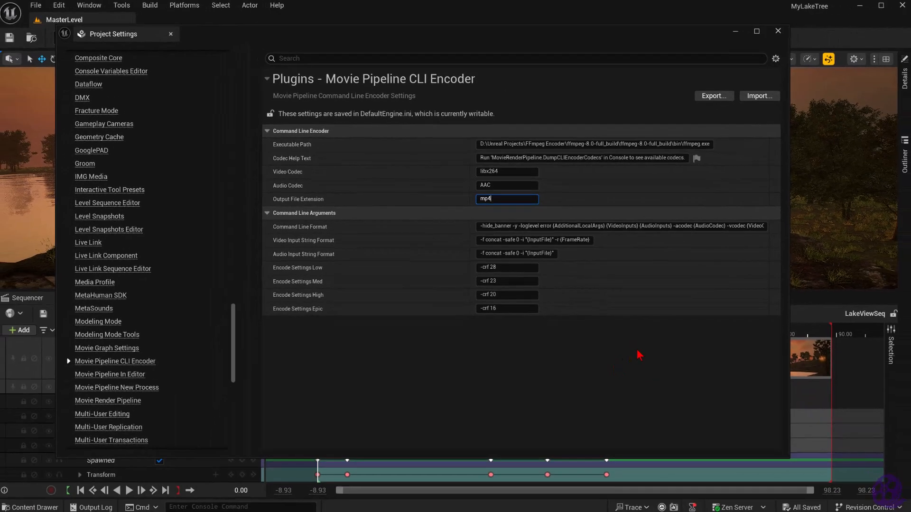
pyautogui.press('Return')
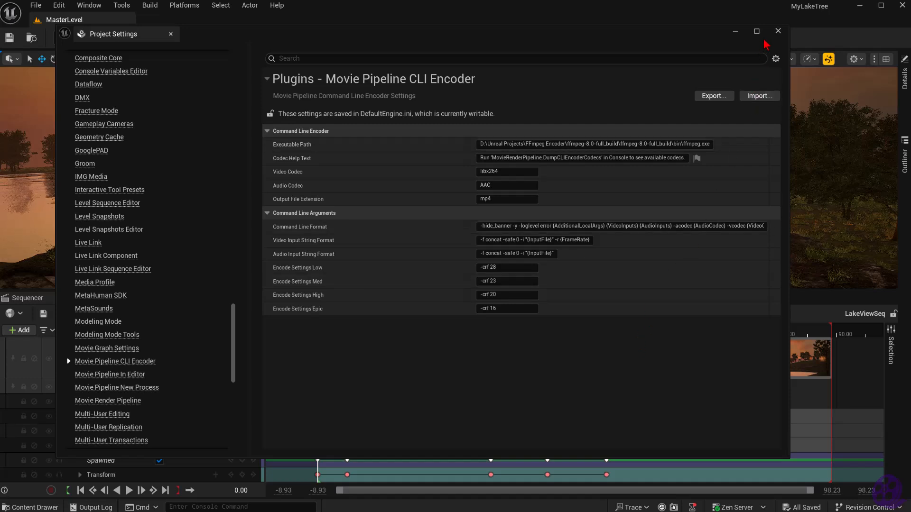
pyautogui.click(779, 32)
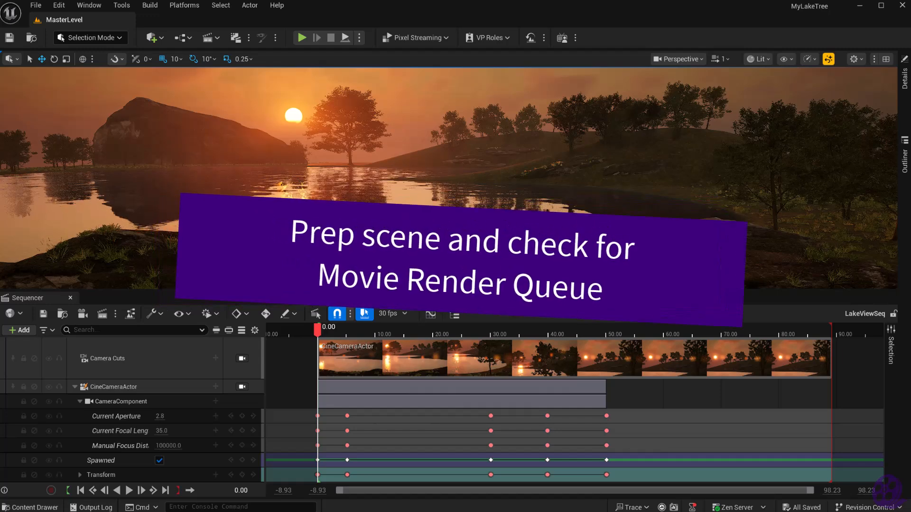
pyautogui.click(90, 7)
pyautogui.moveTo(122, 46)
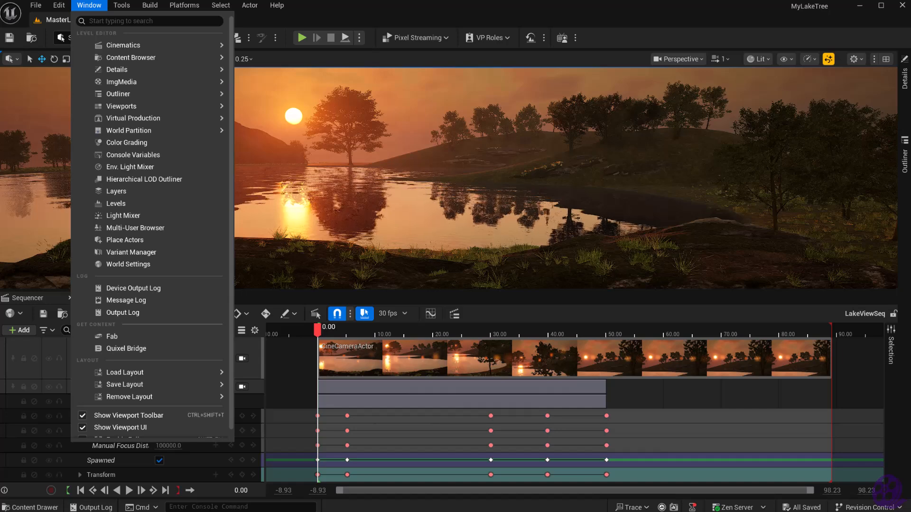
pyautogui.click(319, 17)
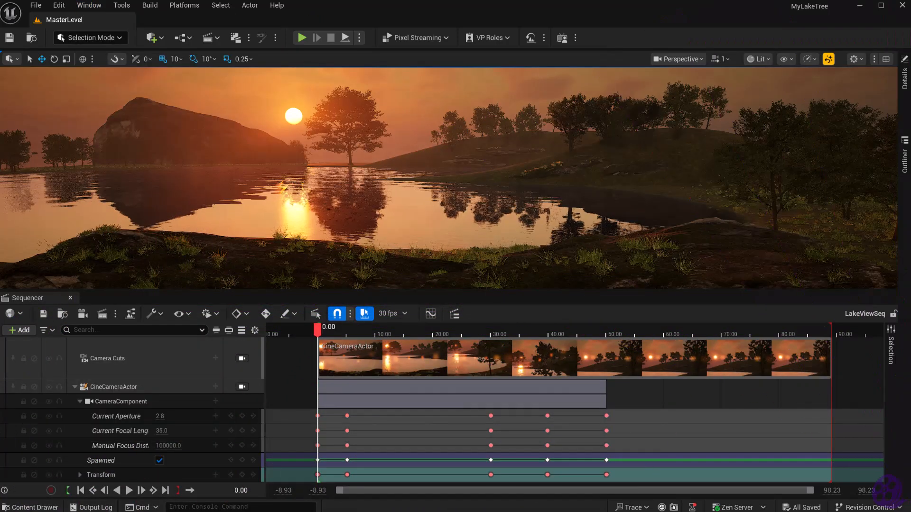
# Open the LakeViewSeq job's configuration in the Movie Render Queue and disable its H.264 MP4 [8bit] export
pyautogui.click(102, 314)
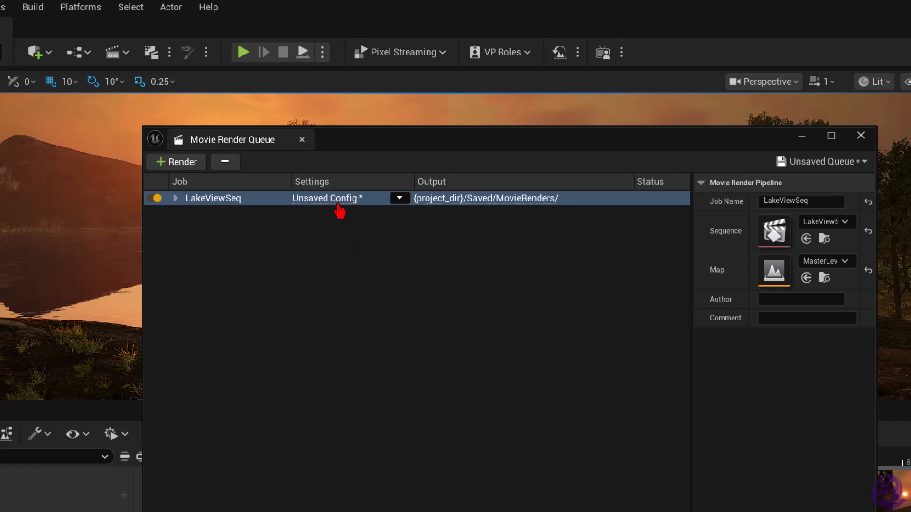
pyautogui.click(334, 199)
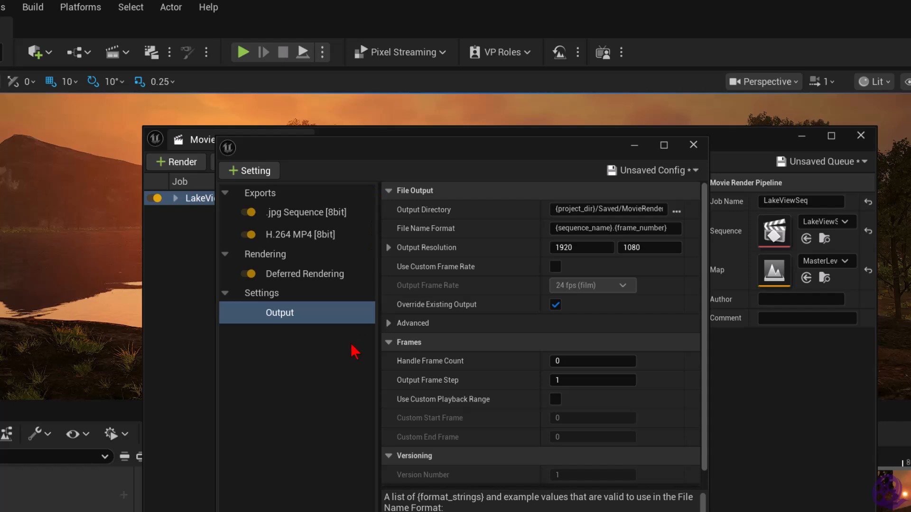
pyautogui.click(249, 235)
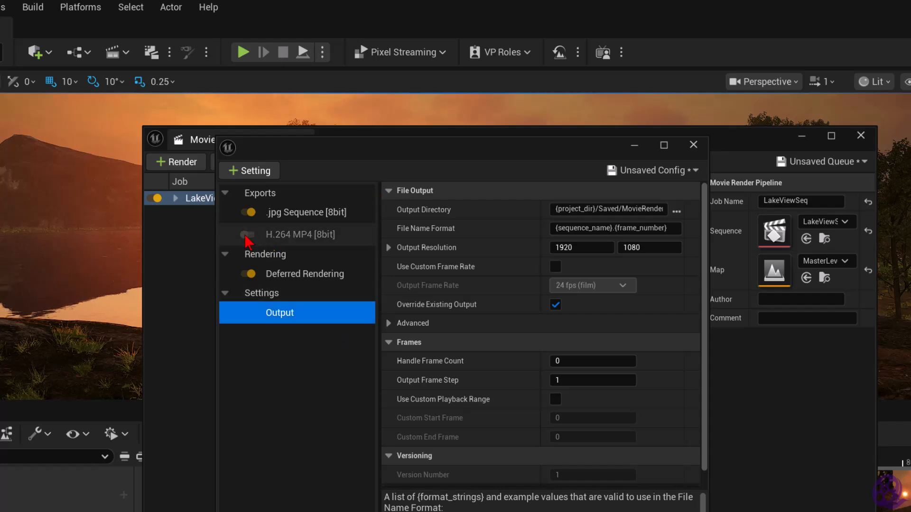
# Add a Command Line Encoder export to the job's configuration and enable Delete Source Files for it
pyautogui.click(256, 171)
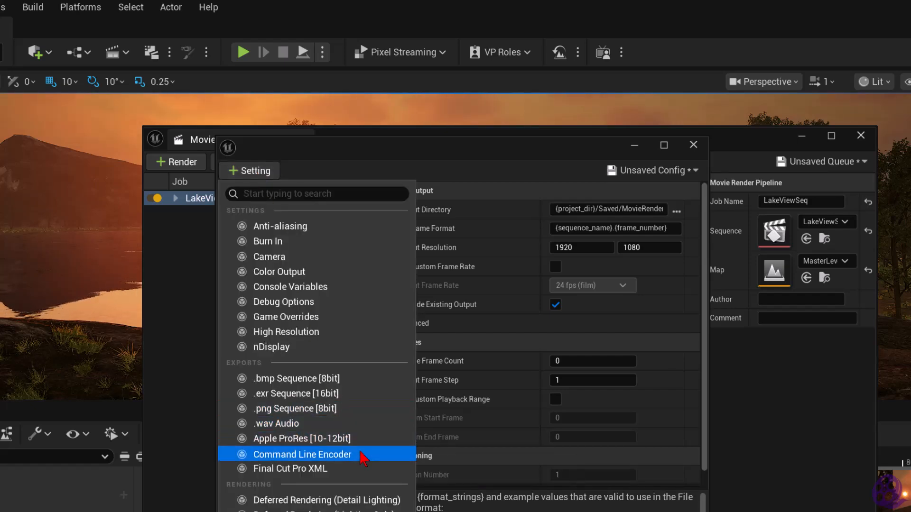
pyautogui.click(361, 453)
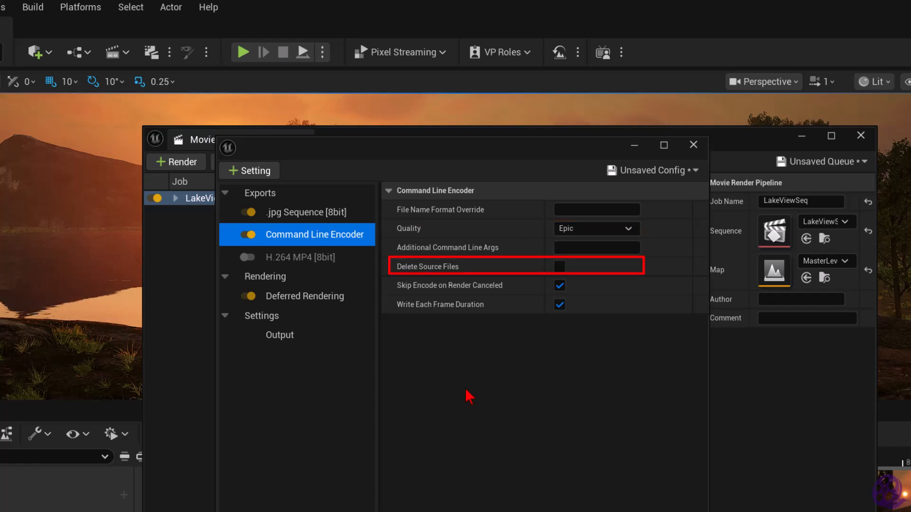
pyautogui.click(560, 266)
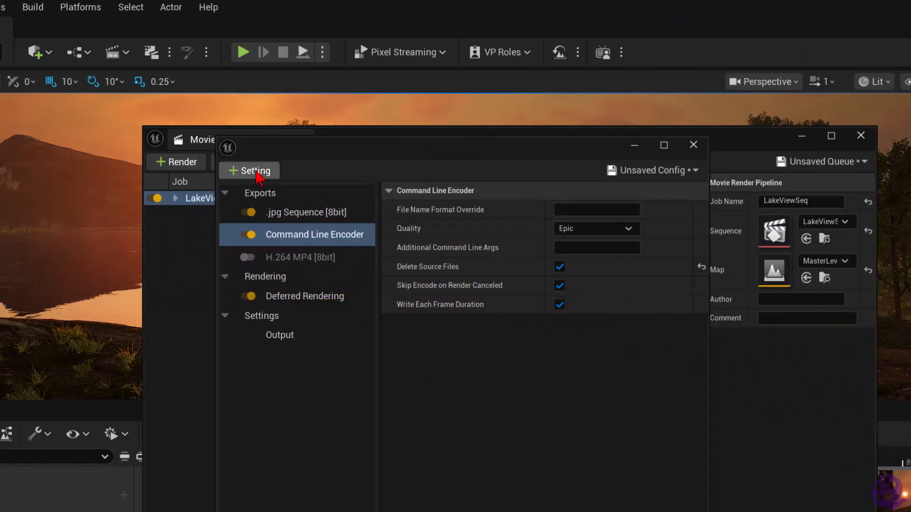
# Add an Anti-aliasing setting to the job's configuration with a Temporal Sample Count of 8 and Override Anti Aliasing enabled
pyautogui.click(256, 172)
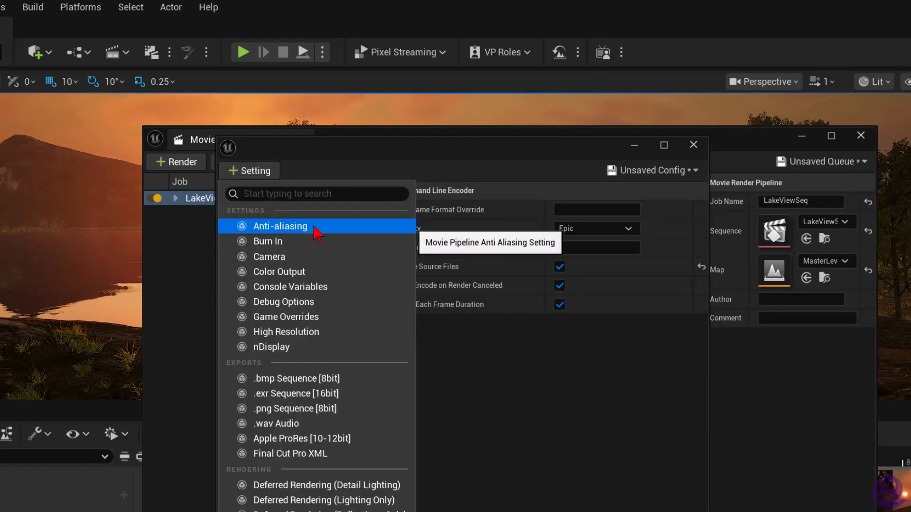
pyautogui.click(315, 228)
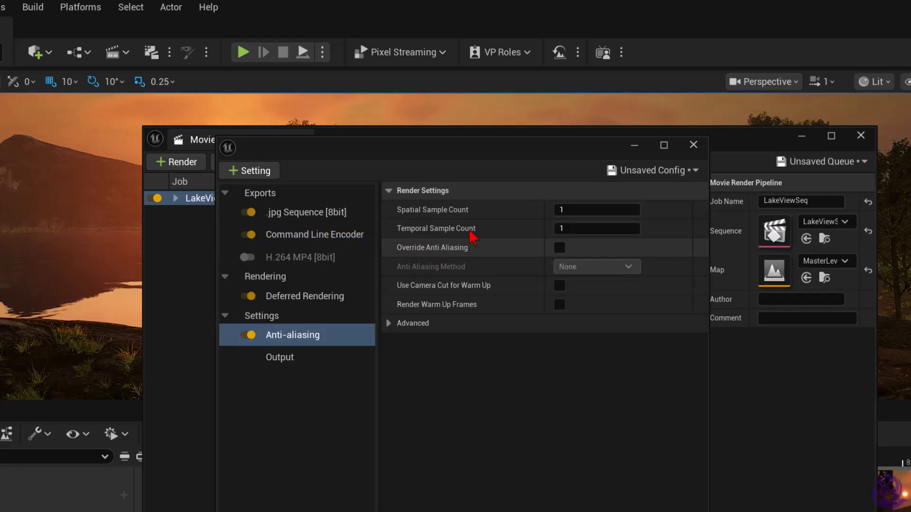
pyautogui.click(569, 230)
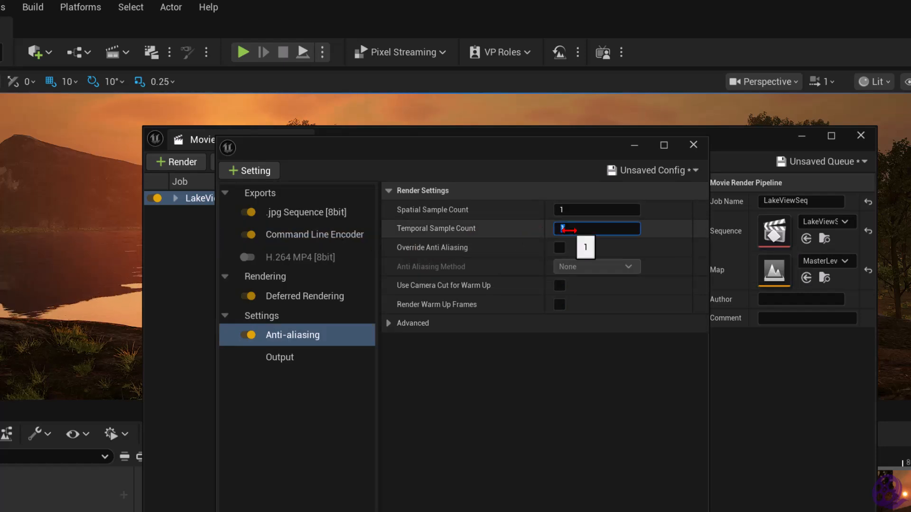
pyautogui.write('8')
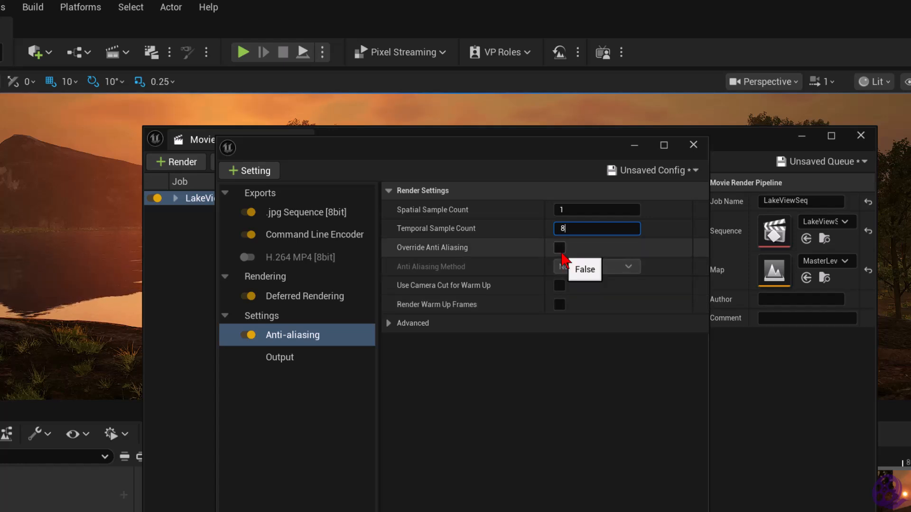
pyautogui.click(560, 249)
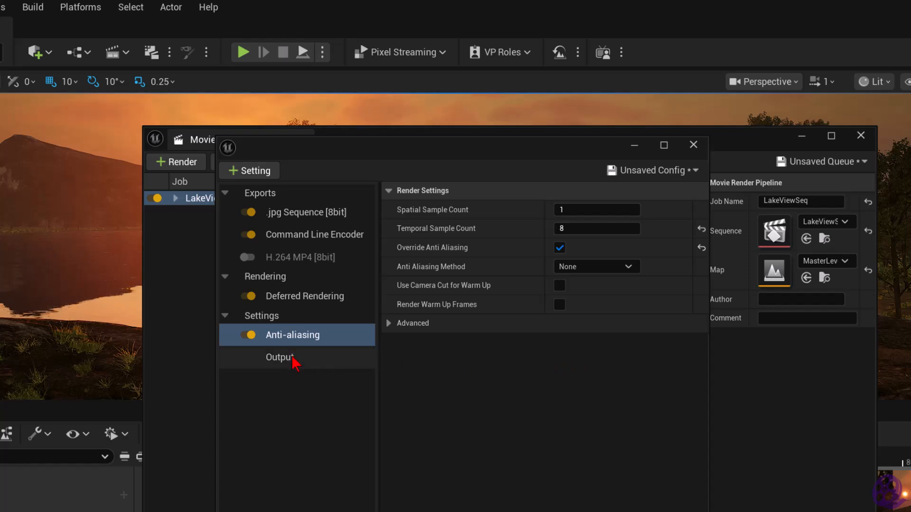
# Set the job's Output Directory to {project_dir}/Saved/MovieRenders/Two and accept the configuration
pyautogui.click(308, 365)
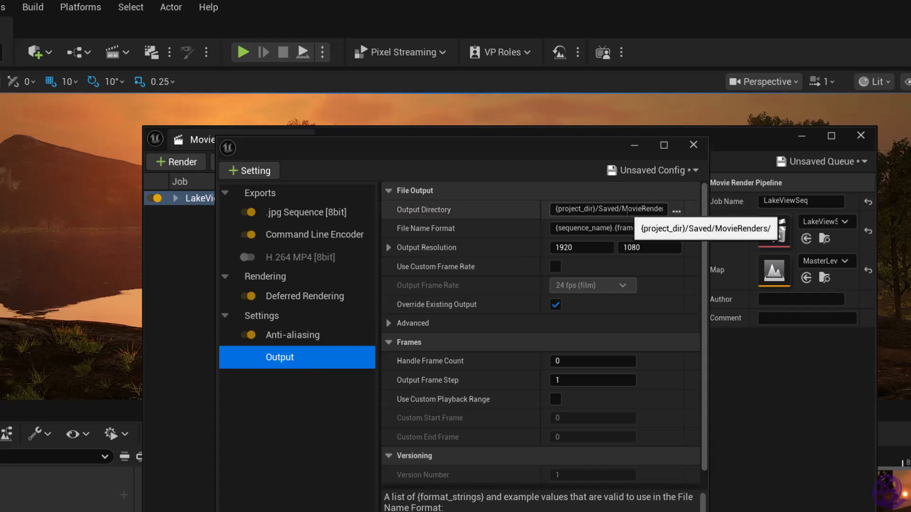
pyautogui.click(627, 212)
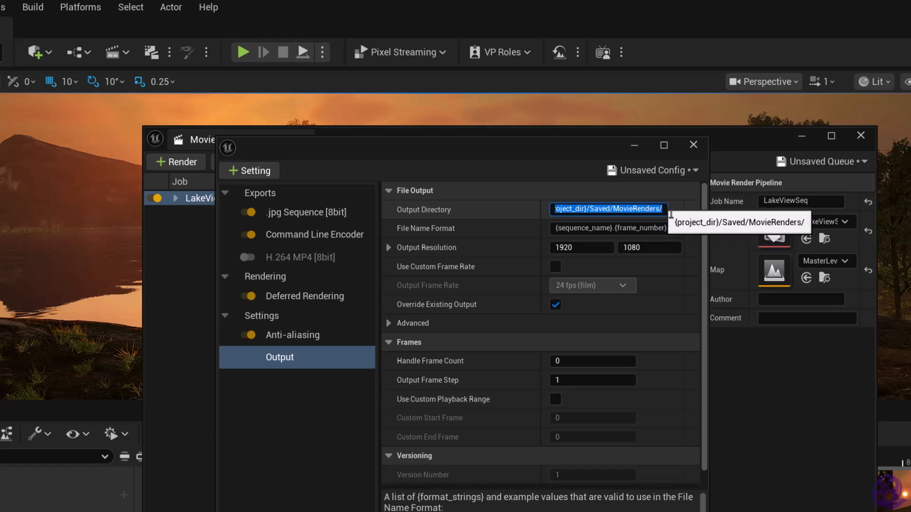
pyautogui.click(663, 211)
pyautogui.write('Two')
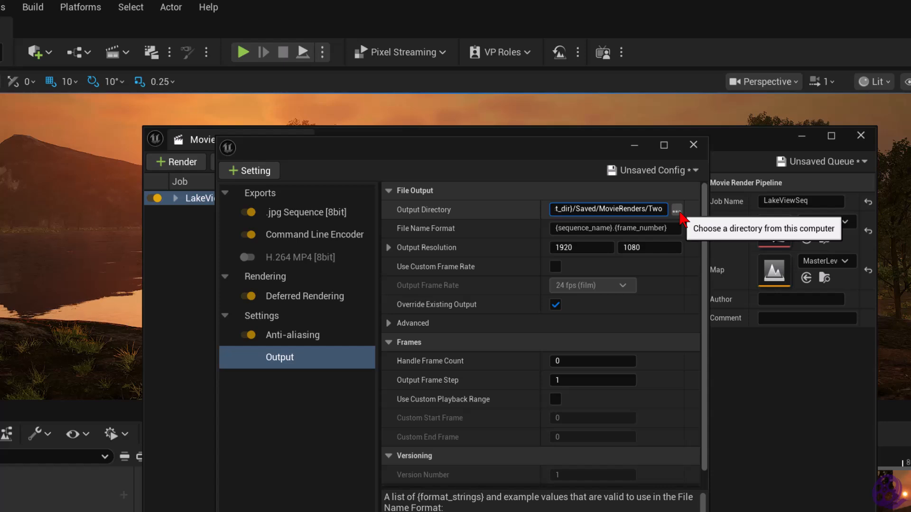
pyautogui.click(678, 212)
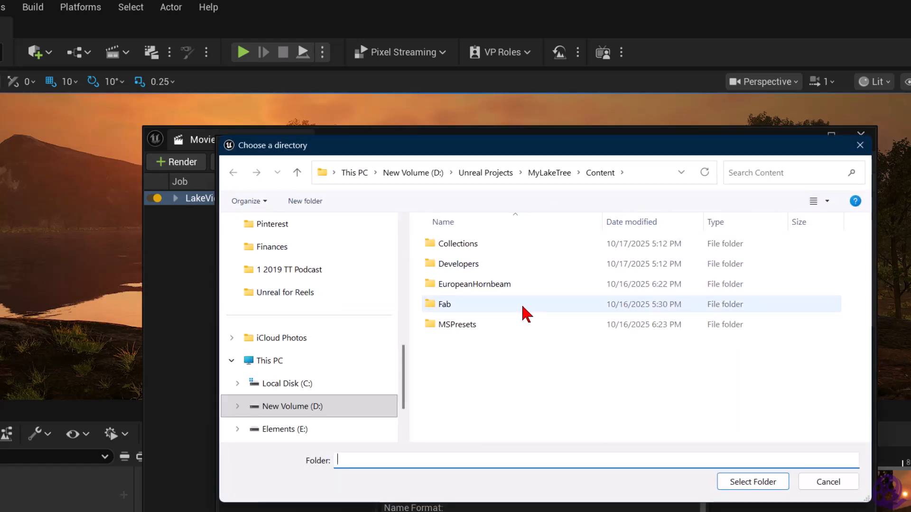
pyautogui.click(841, 482)
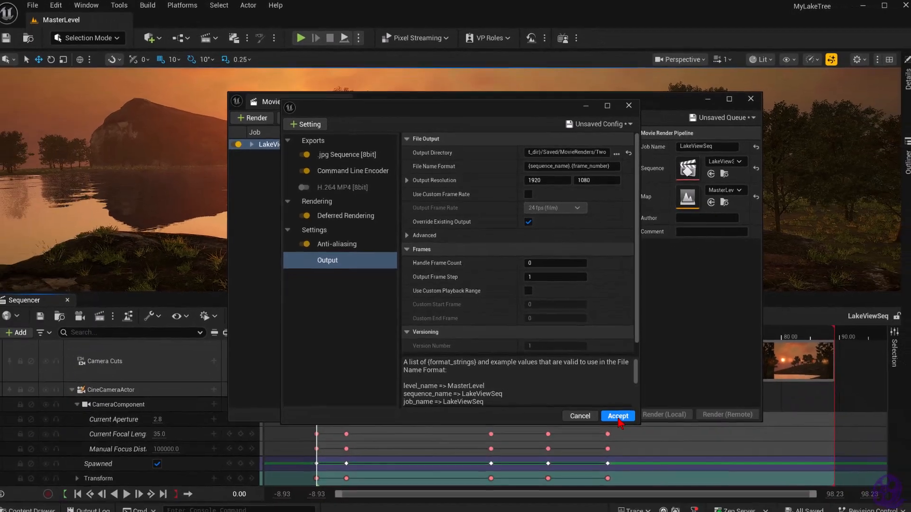
pyautogui.click(618, 417)
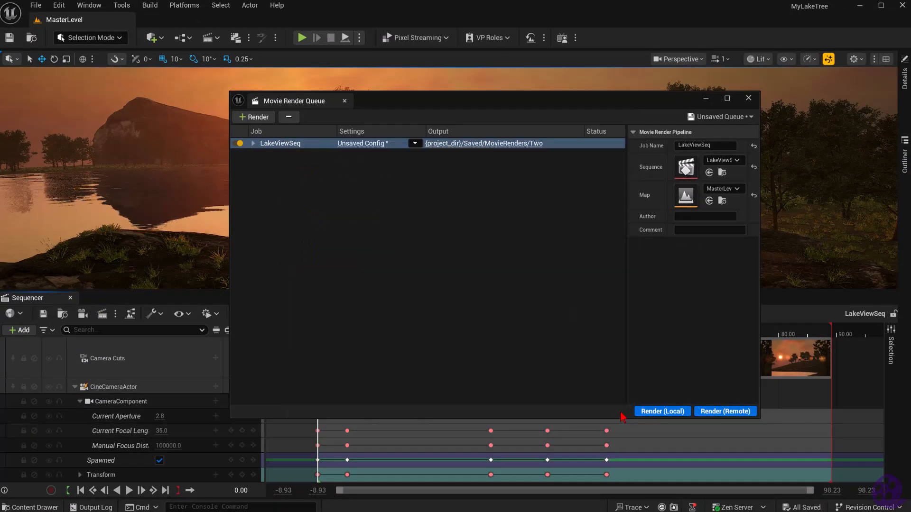
# Render the LakeViewSeq job locally and play the resulting LakeViewSeq.mp4 from its output folder
pyautogui.click(655, 416)
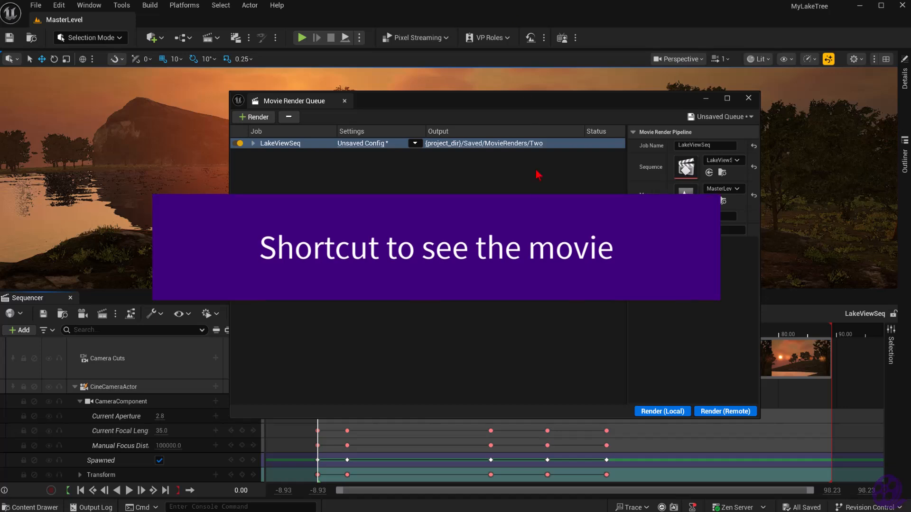
pyautogui.click(506, 144)
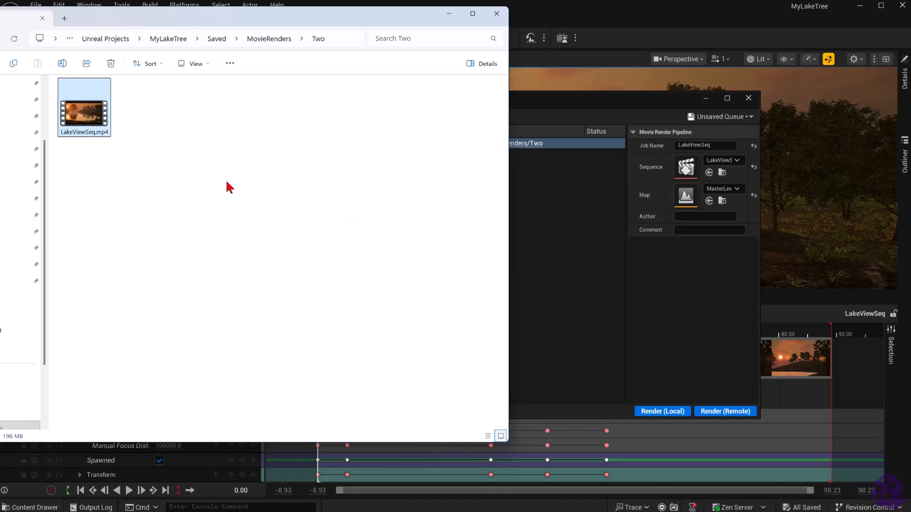
pyautogui.doubleClick(84, 116)
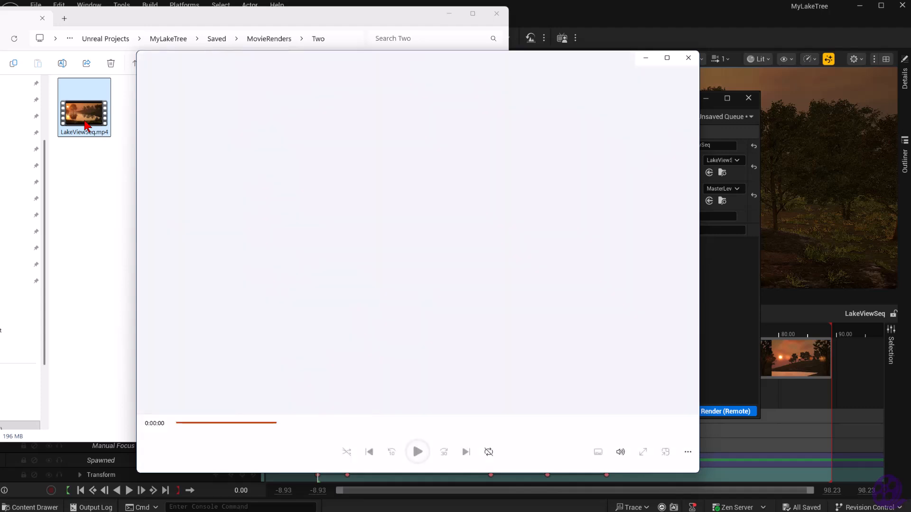